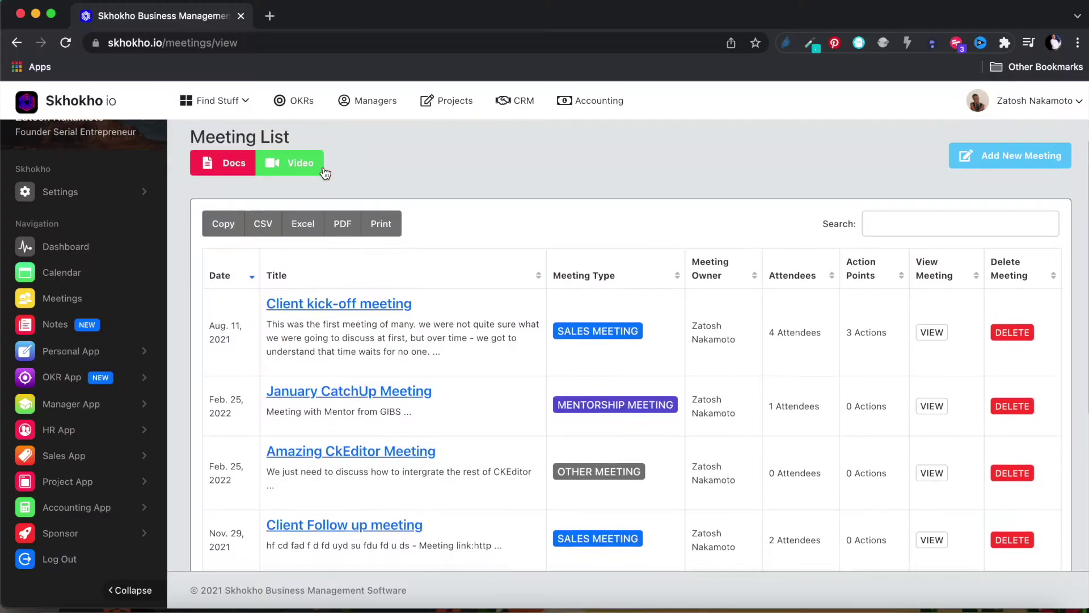
# - Examine the Meeting List page, including its heading and the listed meetings' types, owners, attendees and action points
pyautogui.scroll(2, 324, 170)
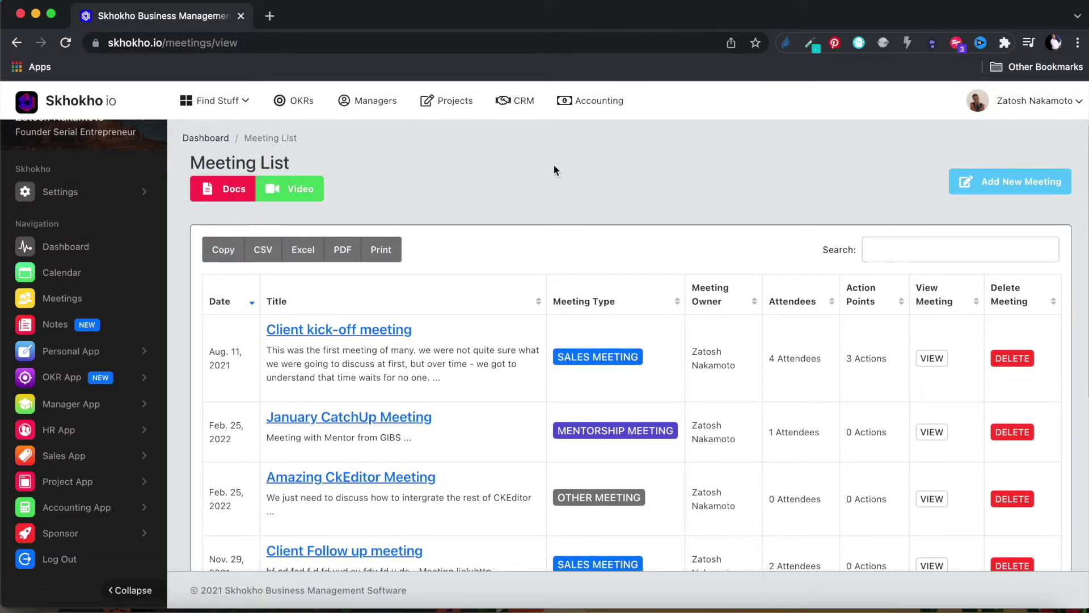
pyautogui.moveTo(299, 162); pyautogui.dragTo(190, 163)
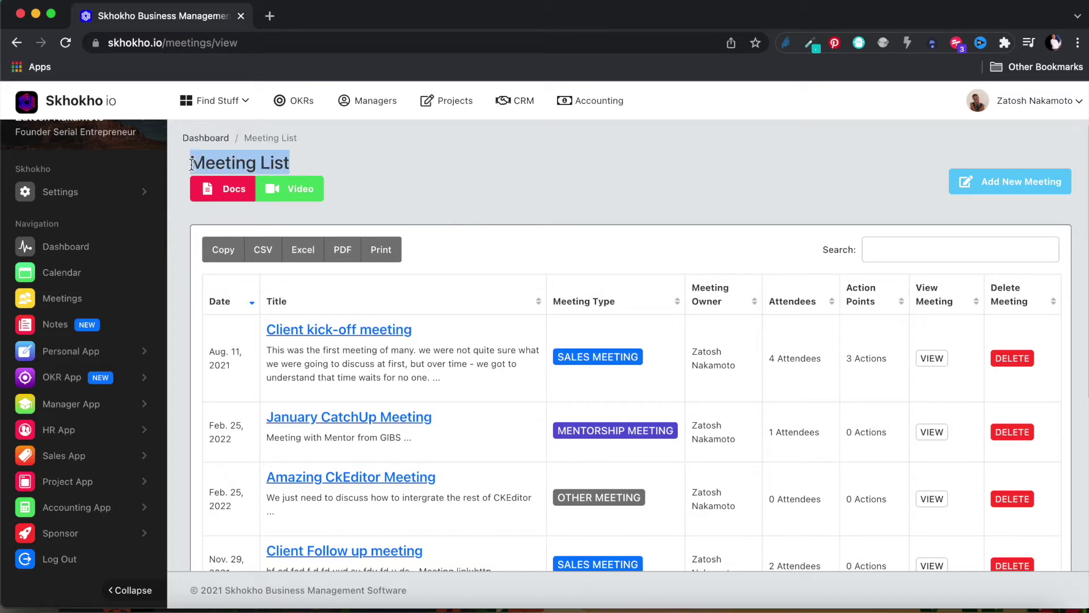
pyautogui.click(601, 169)
pyautogui.scroll(-1, 601, 169)
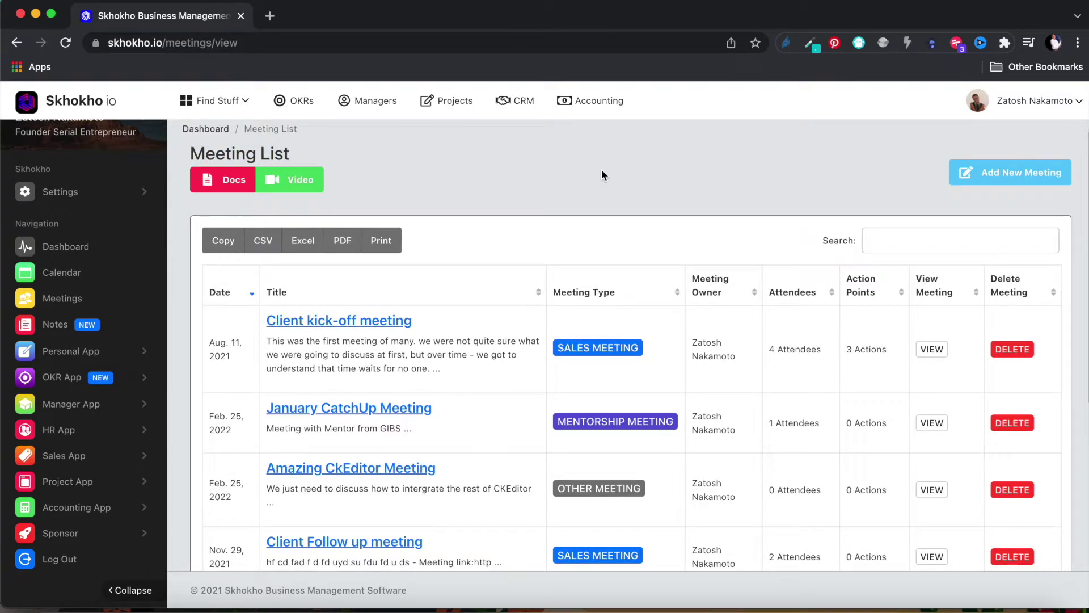
pyautogui.scroll(-2, 601, 169)
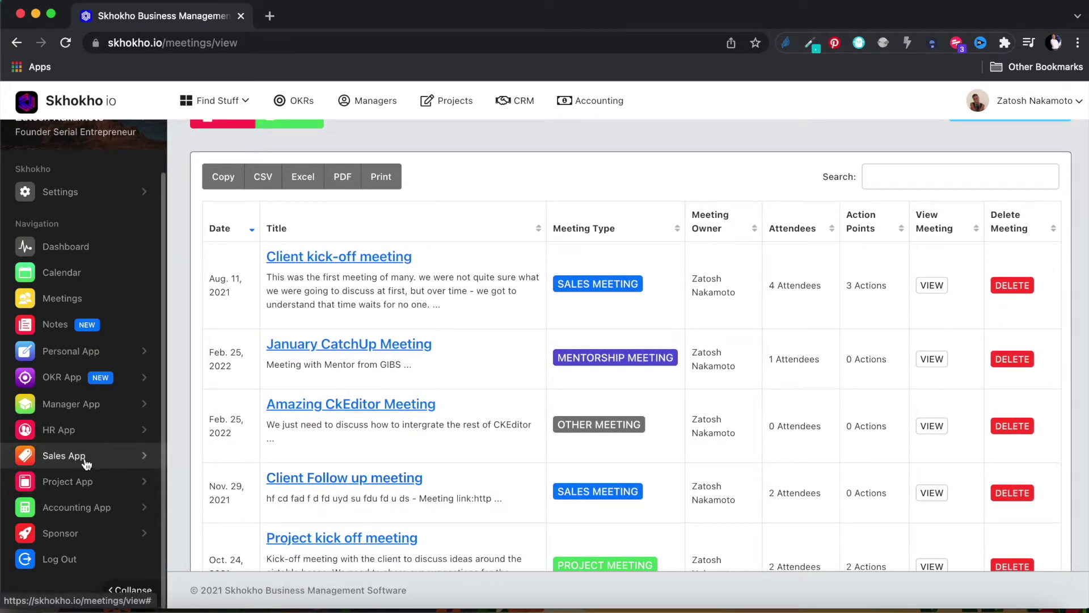
pyautogui.scroll(3, 444, 347)
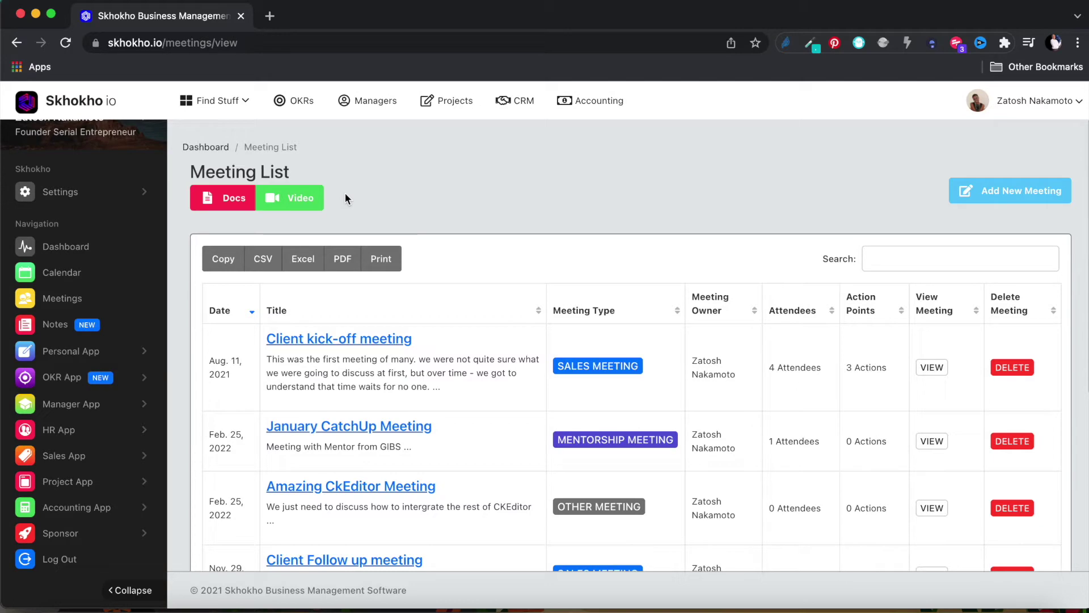
pyautogui.scroll(-3, 477, 203)
pyautogui.scroll(3, 485, 206)
# - Search the meeting list for "okr" and clear the search again
pyautogui.click(883, 257)
pyautogui.write('okr')
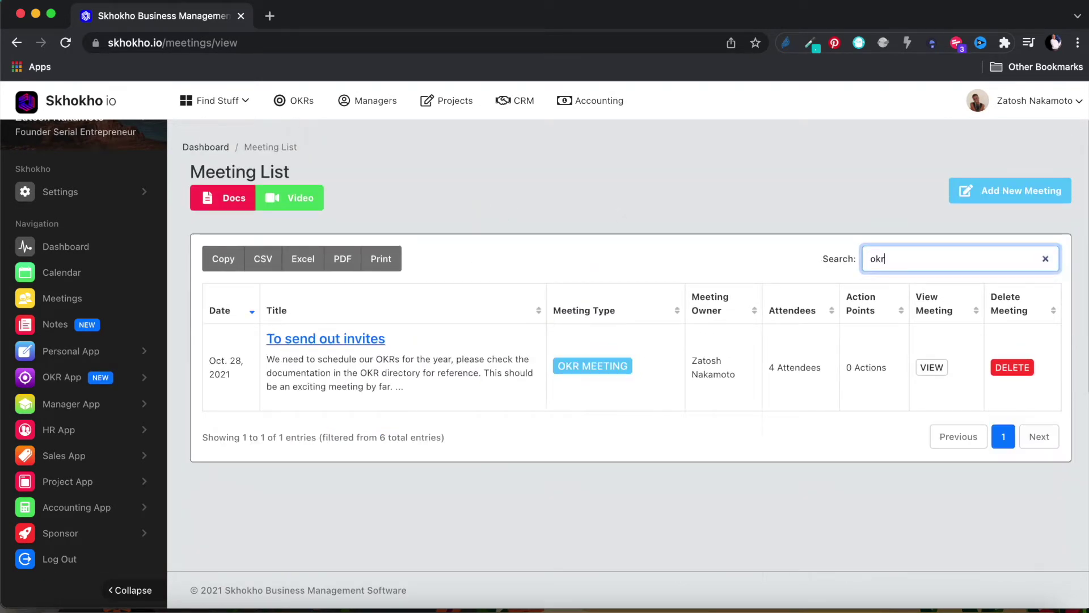
pyautogui.press('BackSpace')
pyautogui.press('BackSpace')
pyautogui.press('BackSpace')
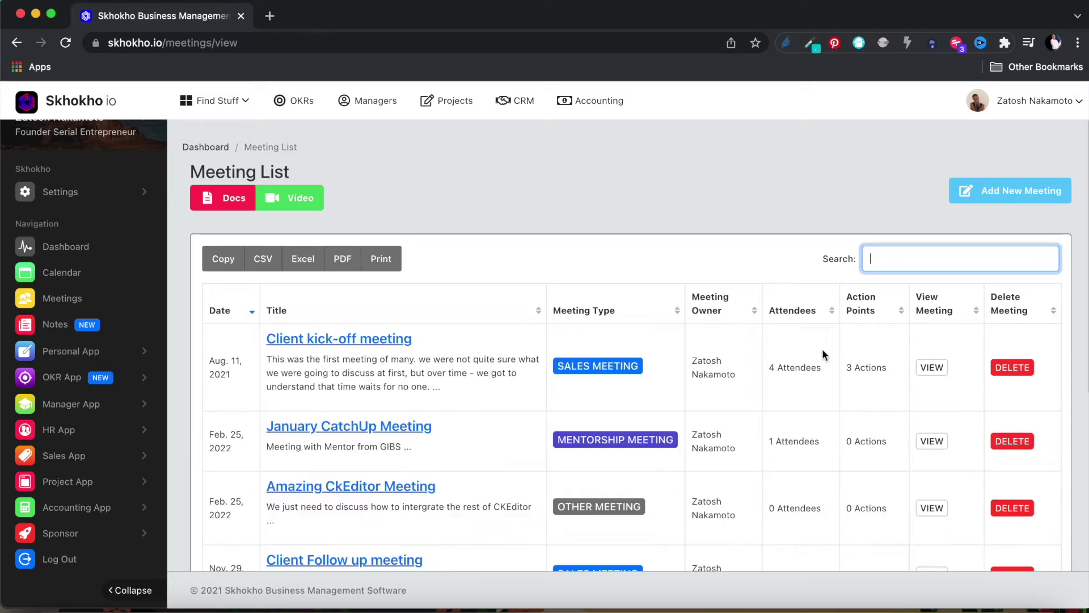
pyautogui.click(788, 196)
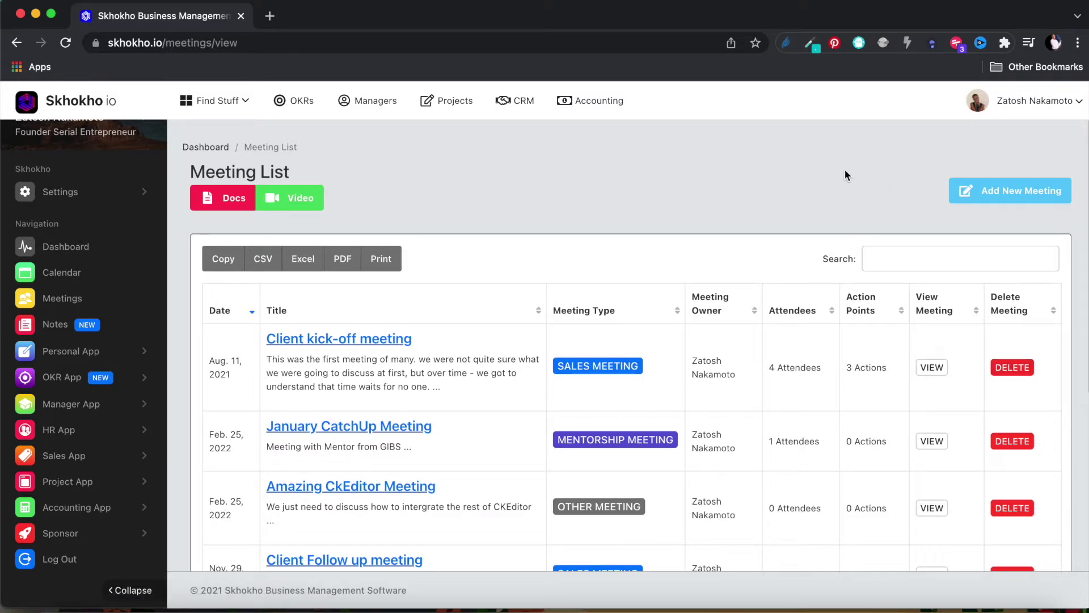
# - Start a new meeting titled "Client Meeting Important" with the meeting type other
pyautogui.click(1010, 195)
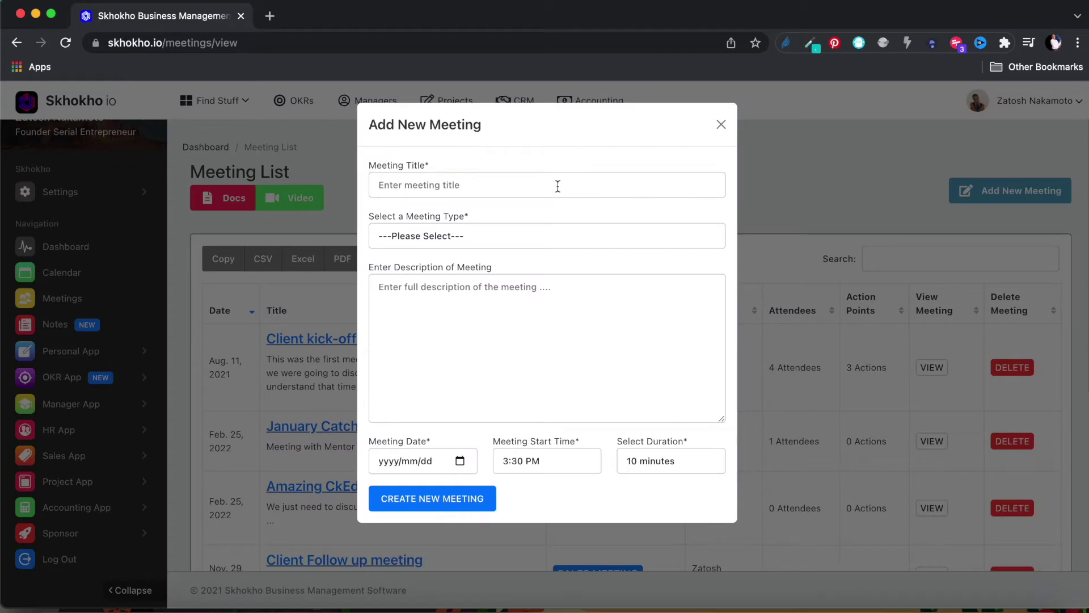
pyautogui.click(557, 186)
pyautogui.write('Clien')
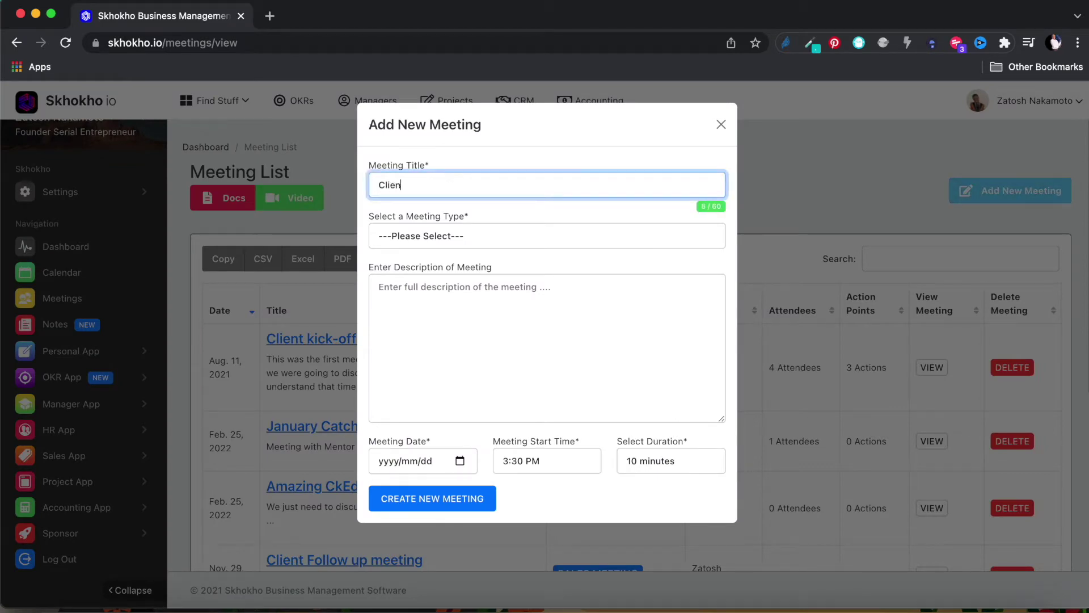
pyautogui.write('t Meeting Important')
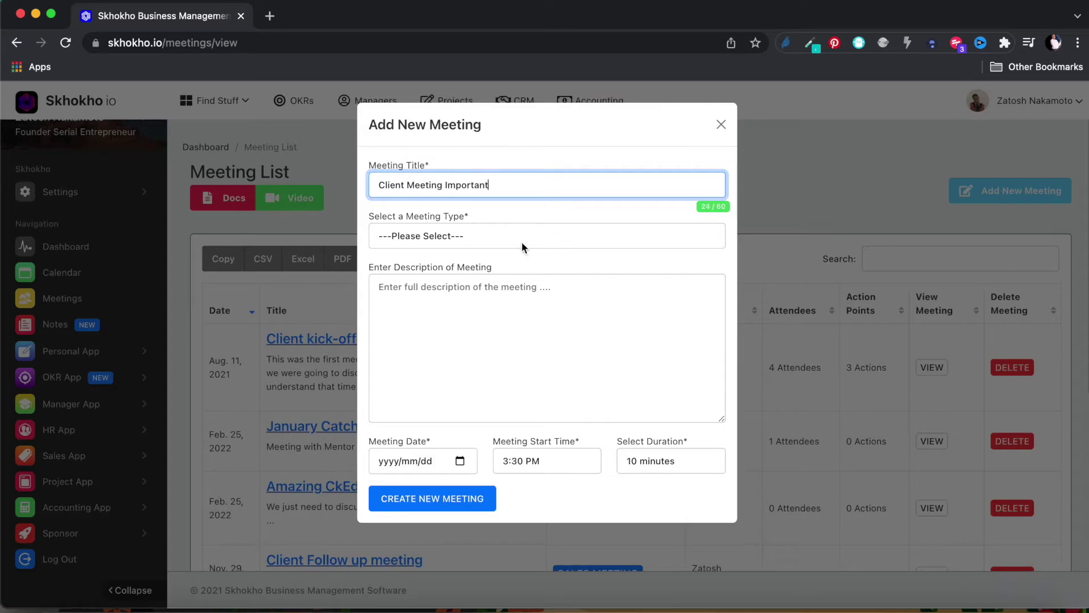
pyautogui.click(522, 240)
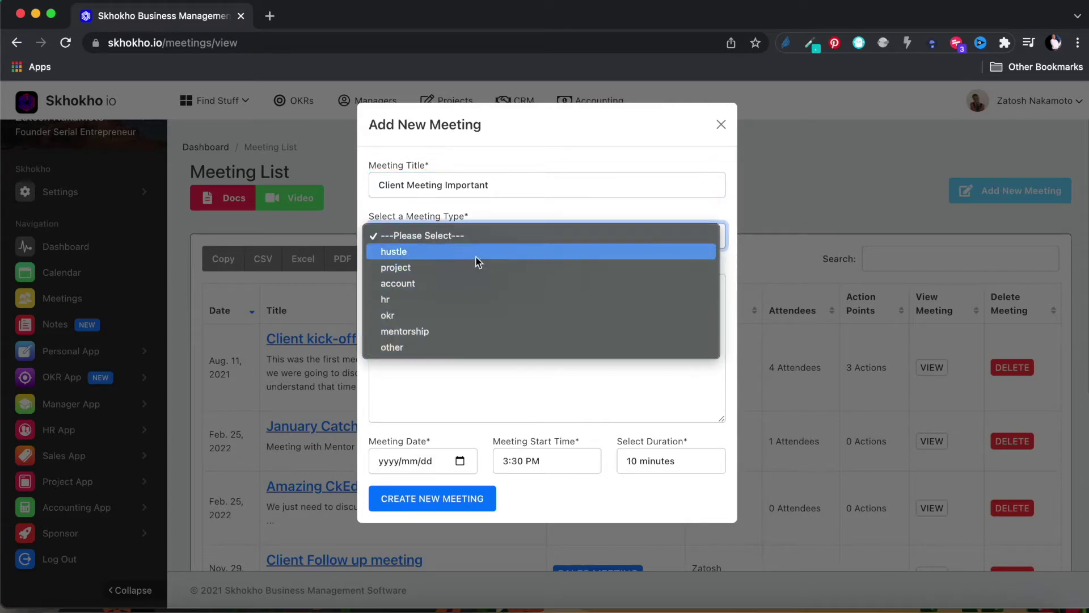
pyautogui.click(455, 351)
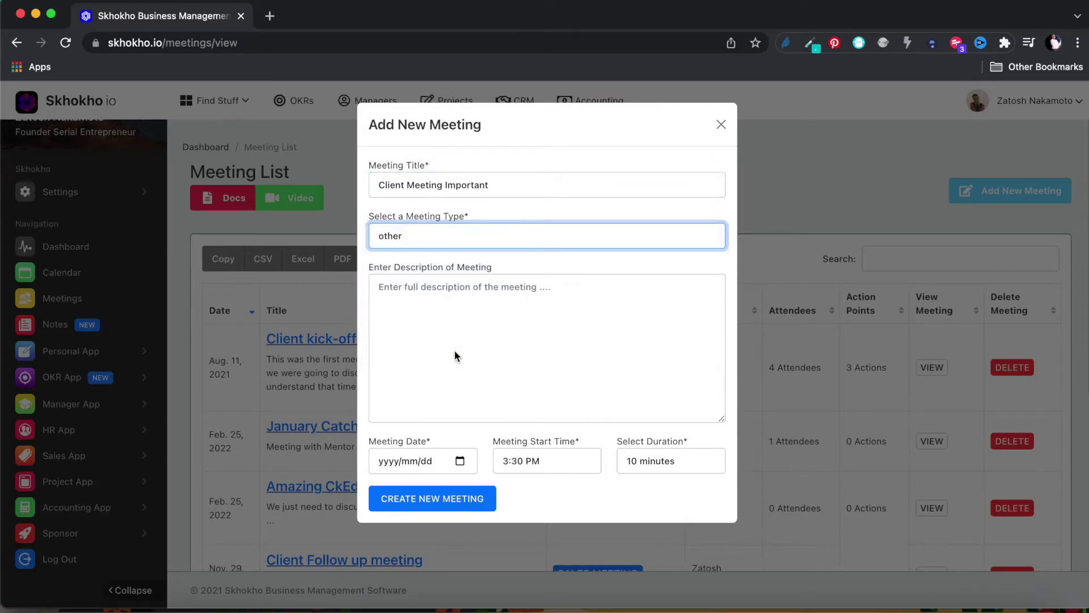
# - Enter the meeting description "Very important alignment meeting with client. To plan the project ahead", with the spelling of "alignment" corrected
pyautogui.click(449, 298)
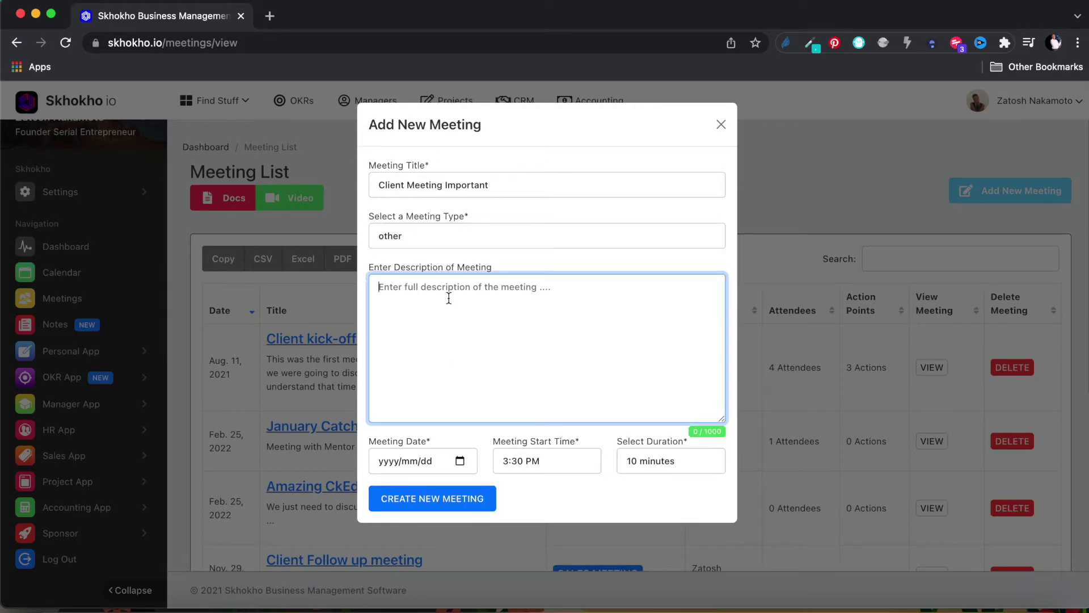
pyautogui.write('Very')
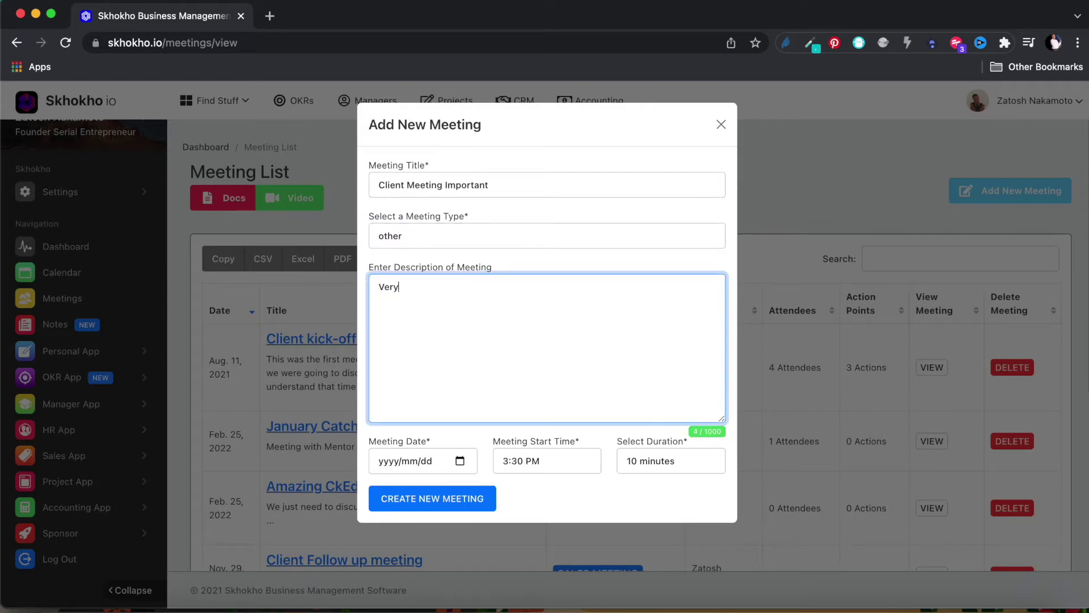
pyautogui.write(' important allignment meeti')
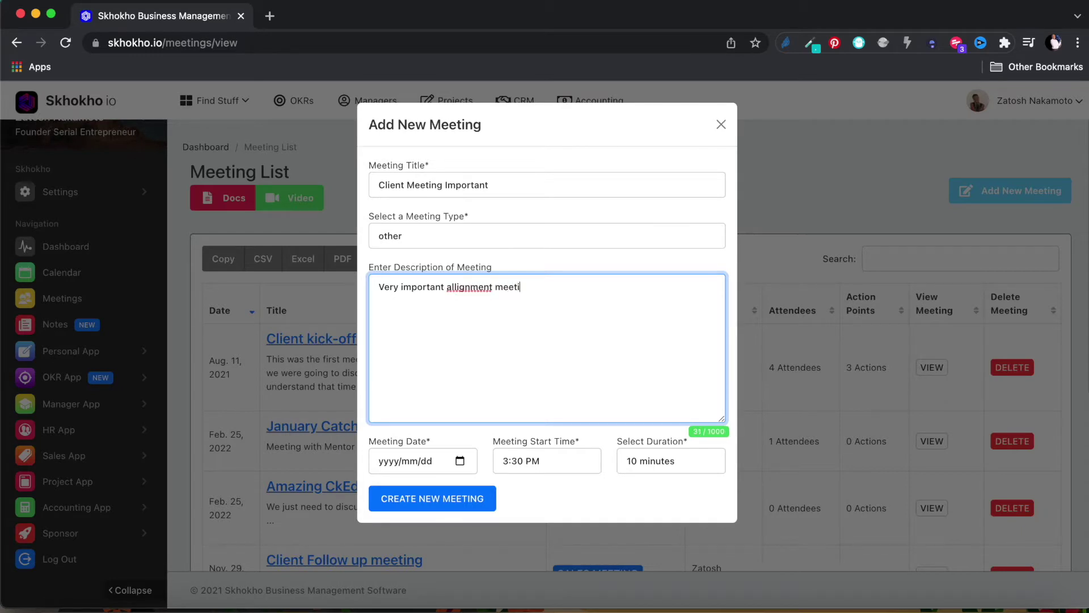
pyautogui.write('ng with client')
pyautogui.rightClick(467, 287)
pyautogui.click(496, 288)
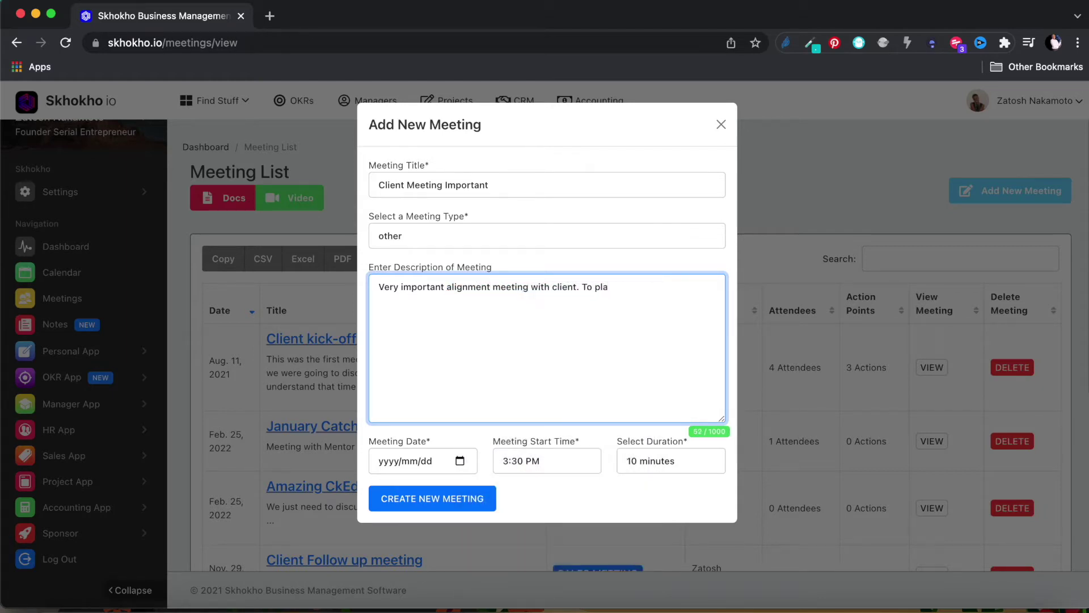
pyautogui.write('. To plan the project ahead')
# - Set the meeting date to 2022/02/10 and the duration to 60 minutes
pyautogui.click(461, 459)
pyautogui.click(472, 322)
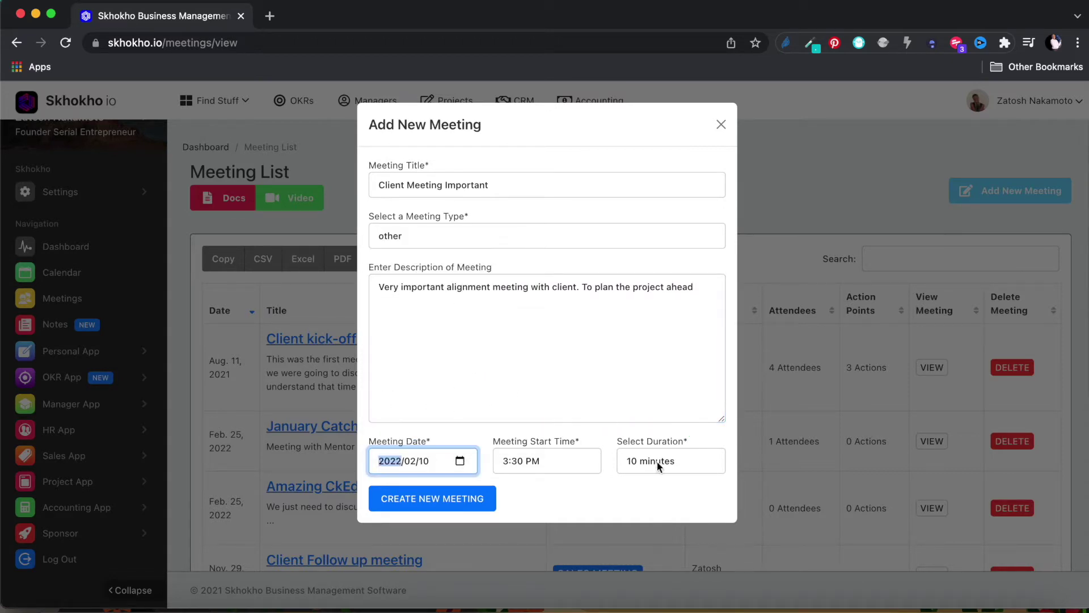
pyautogui.click(657, 461)
pyautogui.click(664, 509)
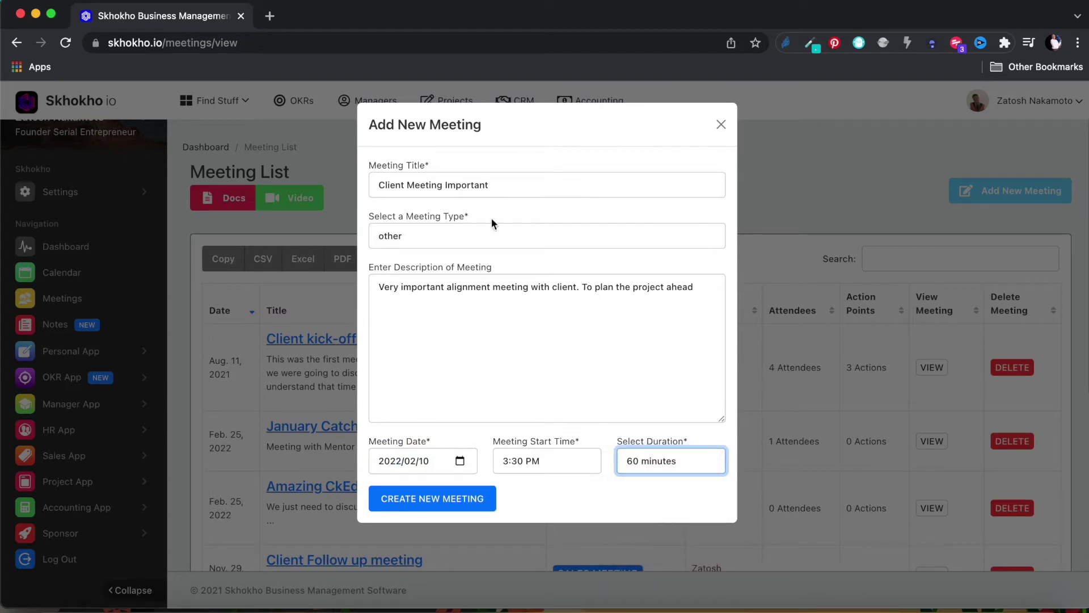
# - Put "This" in front of the meeting title and create the meeting, dismissing the success message
pyautogui.click(380, 185)
pyautogui.write('This')
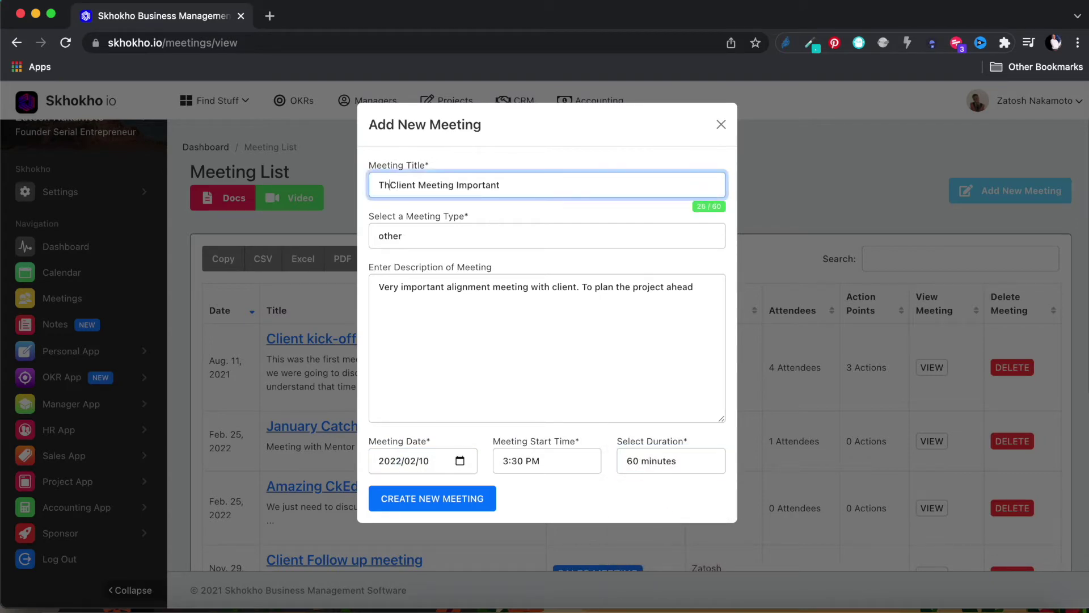
pyautogui.click(434, 501)
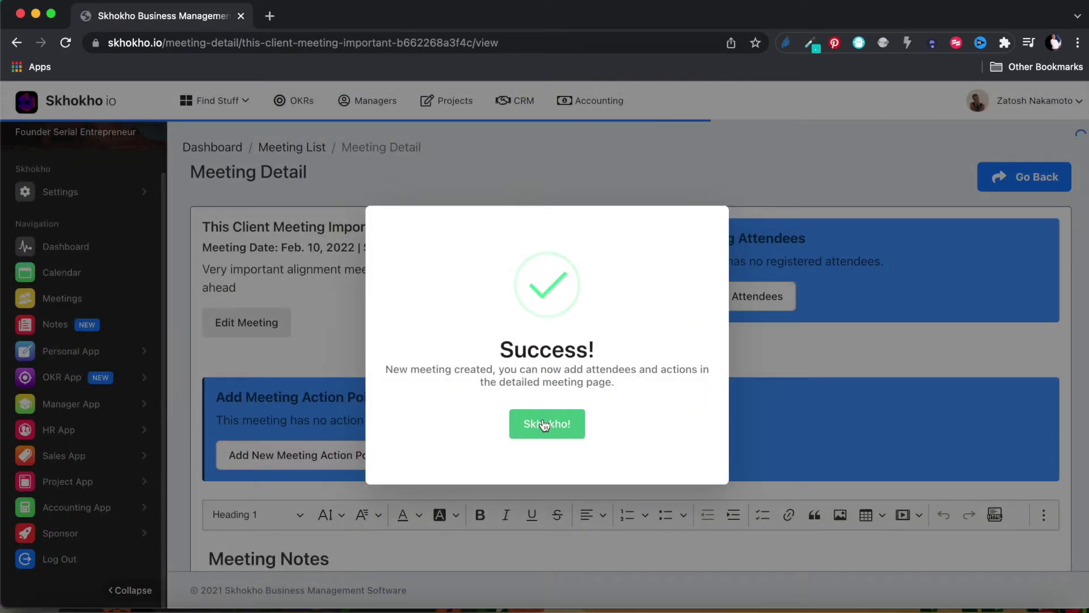
pyautogui.click(545, 423)
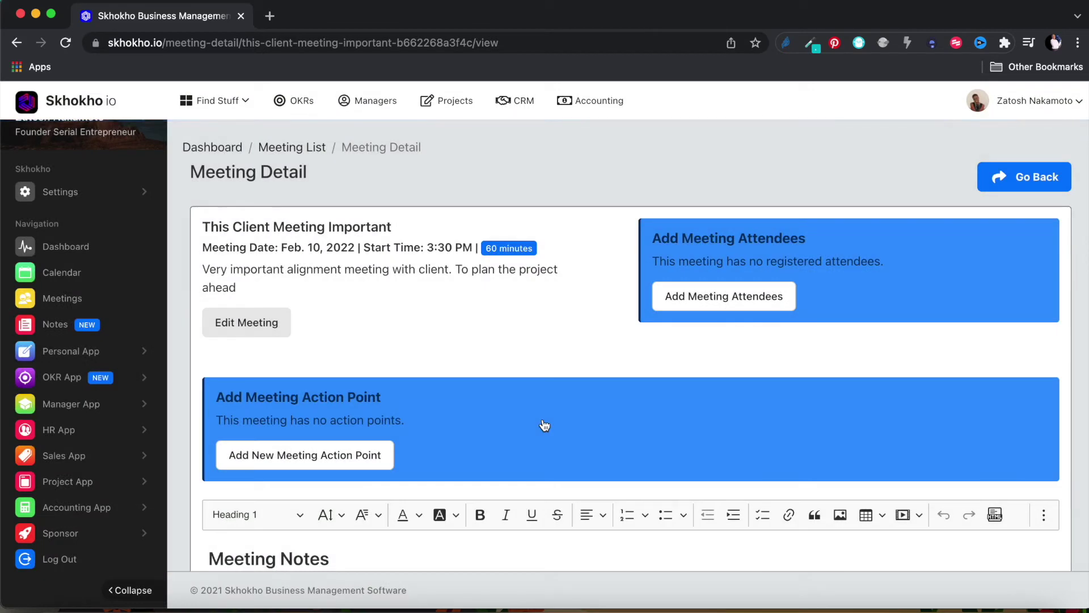
# - Add the first company member in the attendee list to the new meeting and dismiss the success message
pyautogui.scroll(-1, 544, 425)
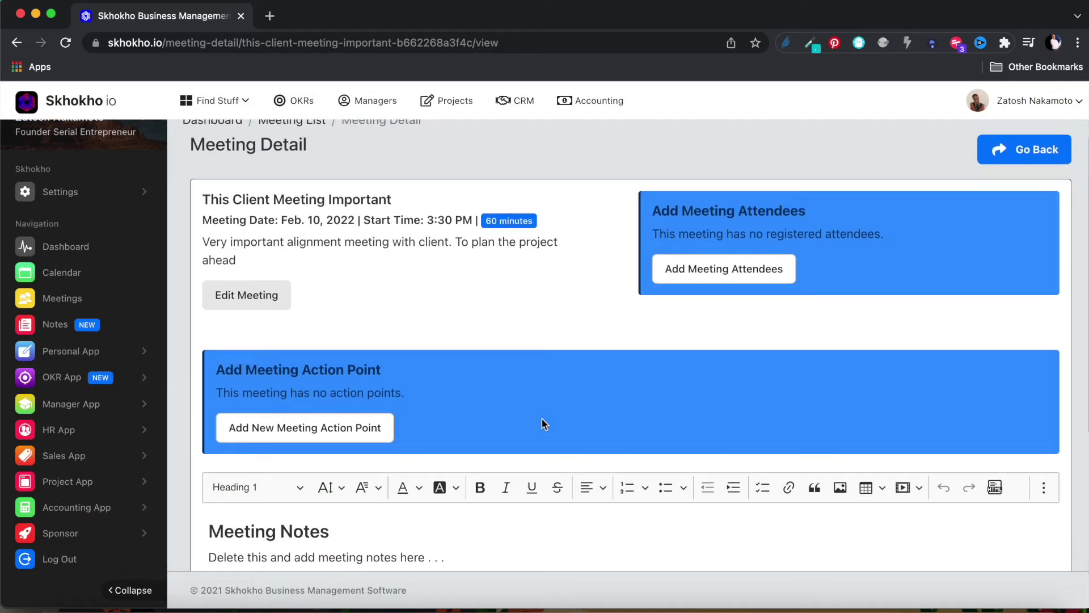
pyautogui.scroll(-1, 545, 424)
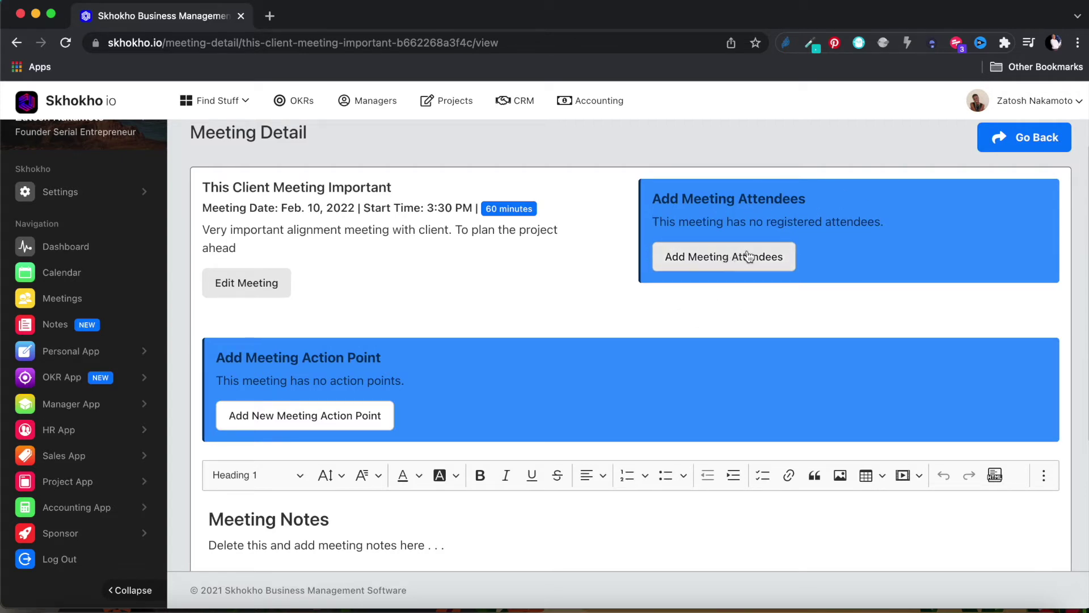
pyautogui.click(725, 260)
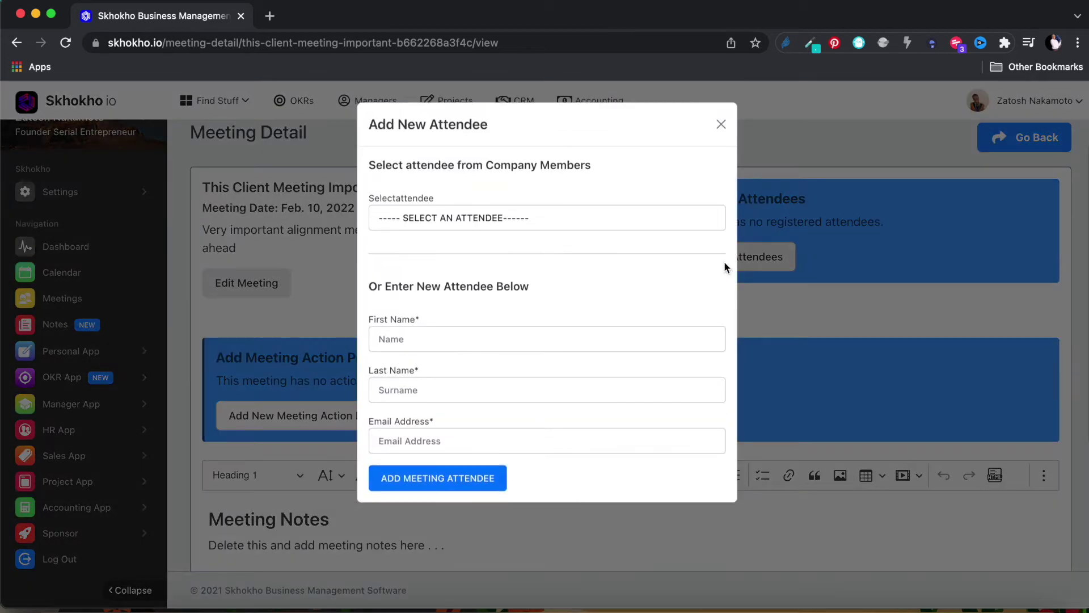
pyautogui.click(550, 220)
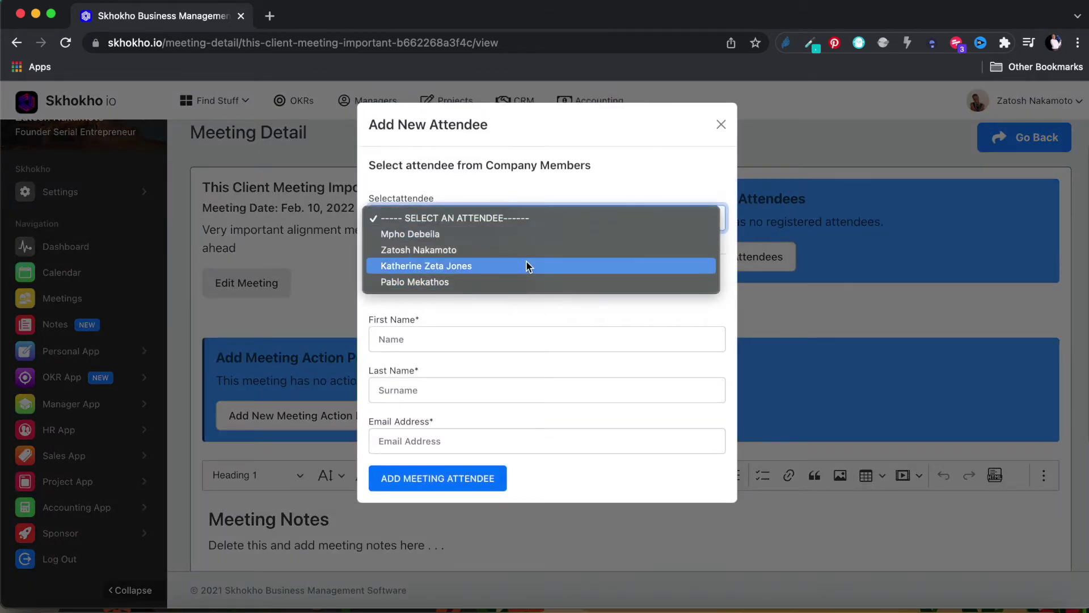
pyautogui.click(520, 237)
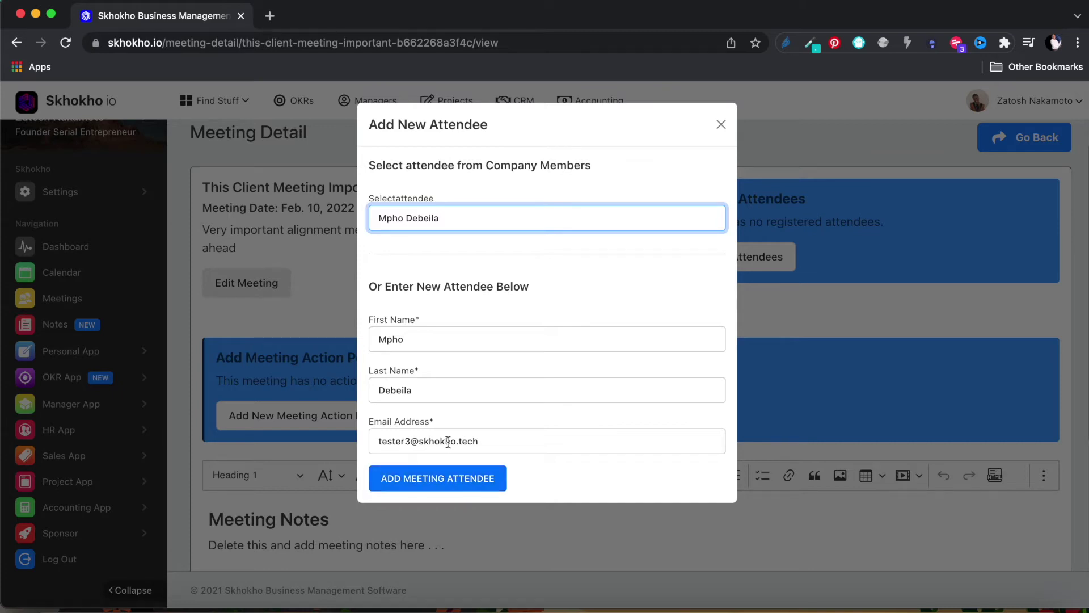
pyautogui.click(454, 481)
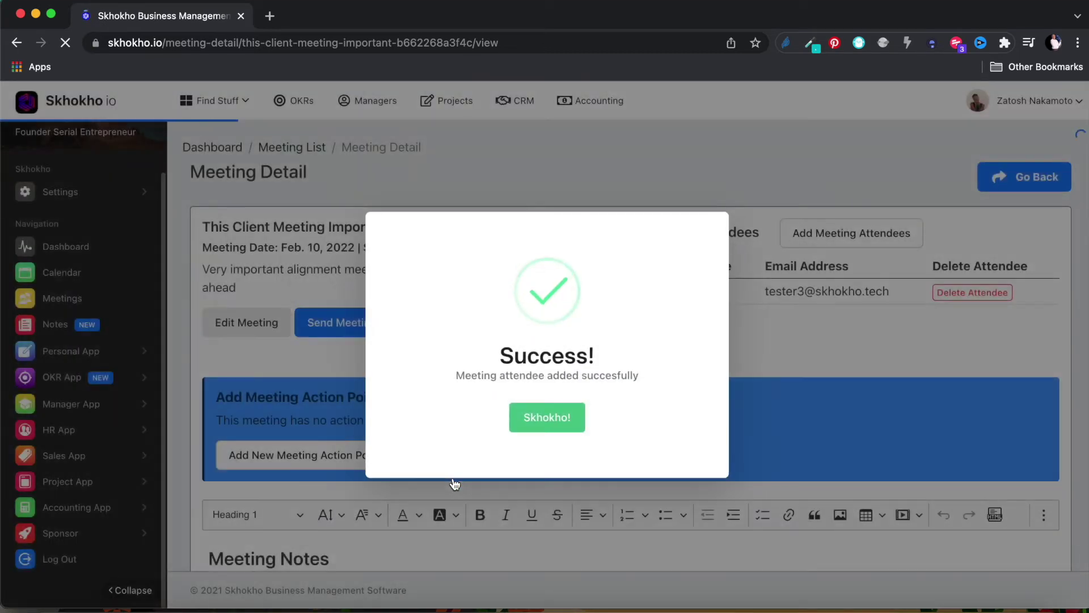
pyautogui.click(548, 420)
pyautogui.scroll(-1, 595, 389)
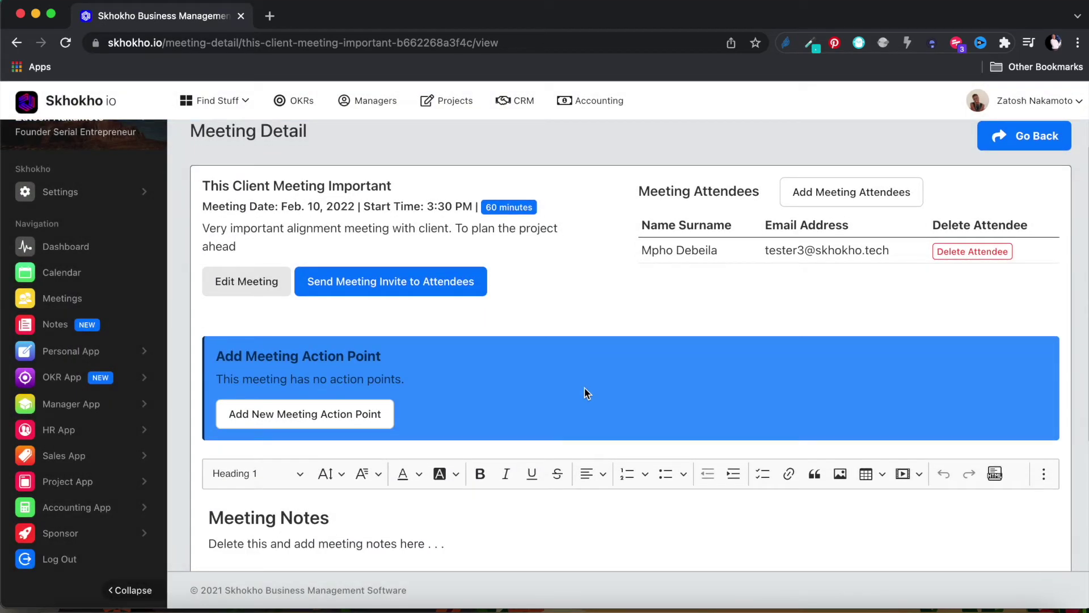
pyautogui.click(406, 283)
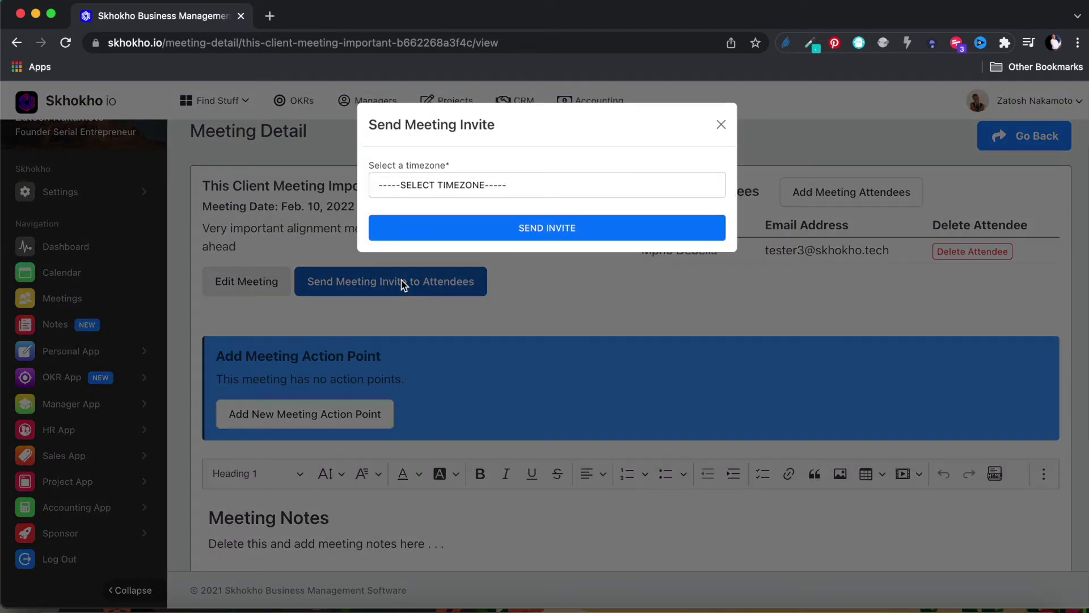
pyautogui.click(476, 183)
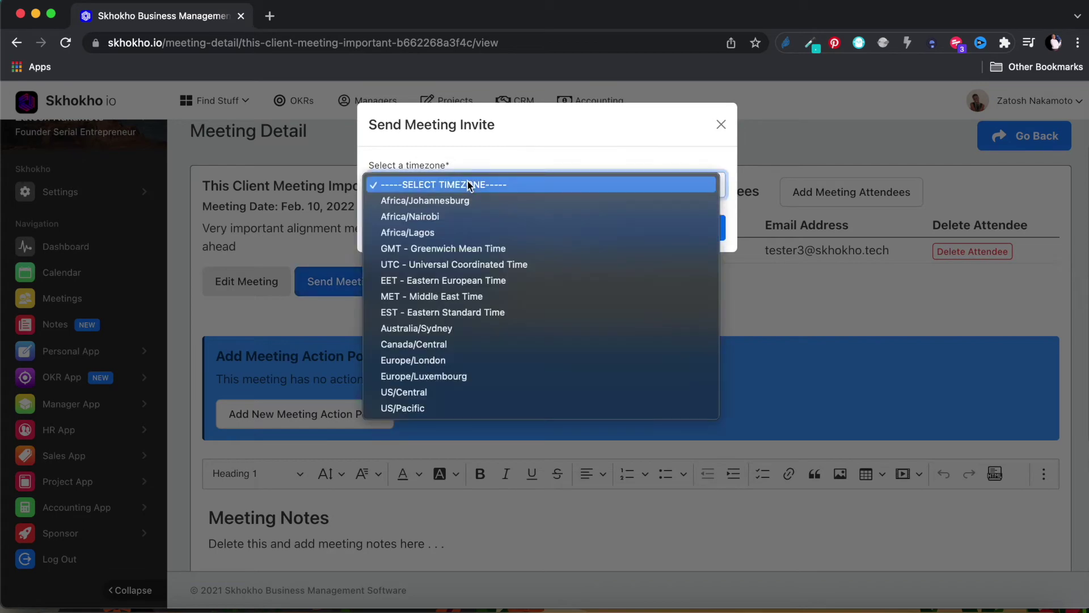
pyautogui.click(433, 202)
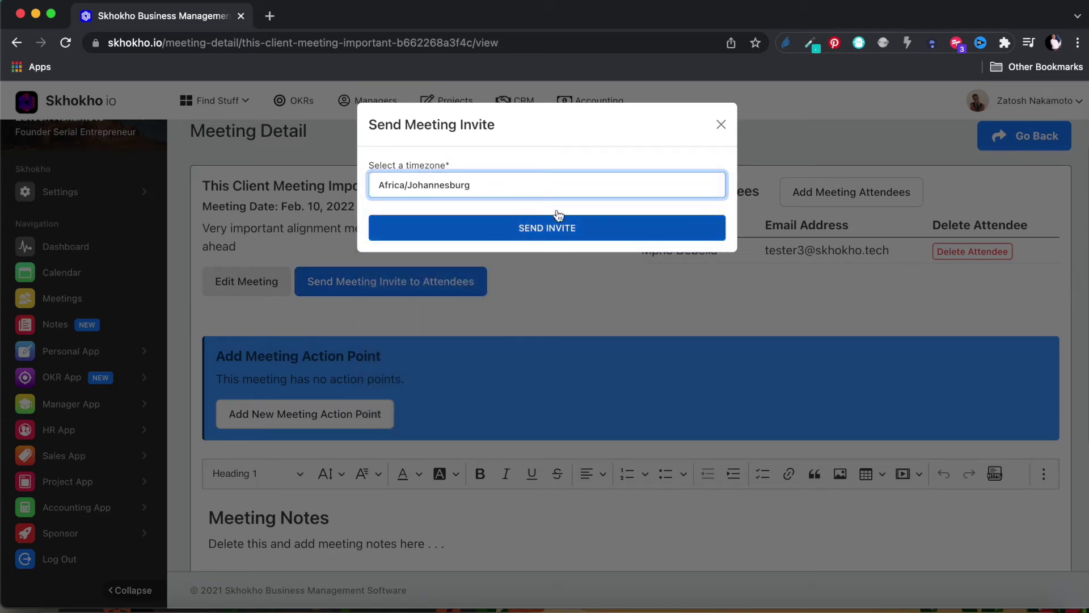
pyautogui.click(722, 132)
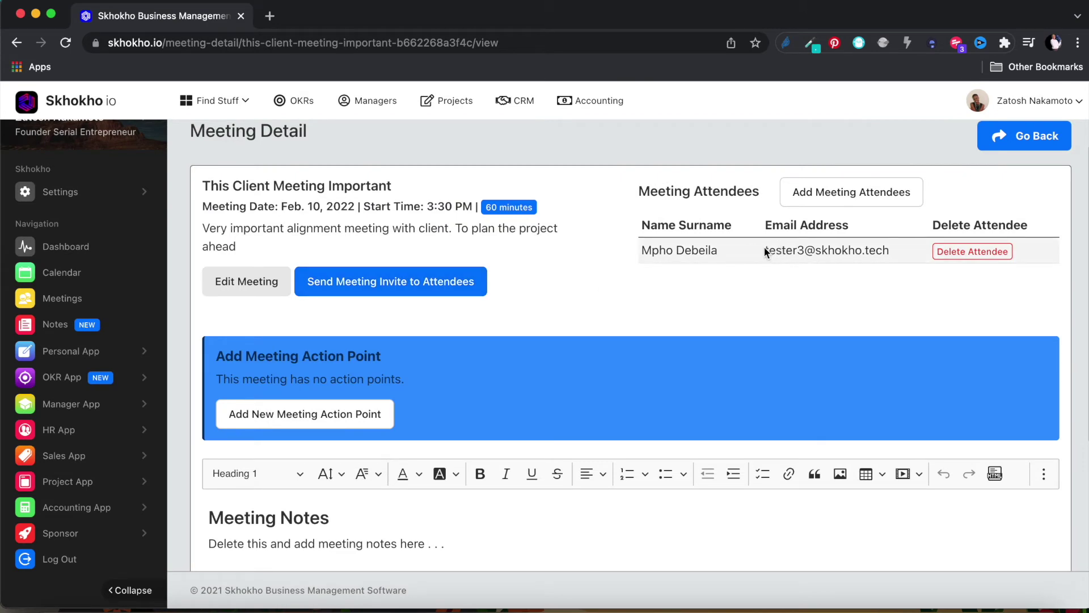
pyautogui.scroll(1, 683, 270)
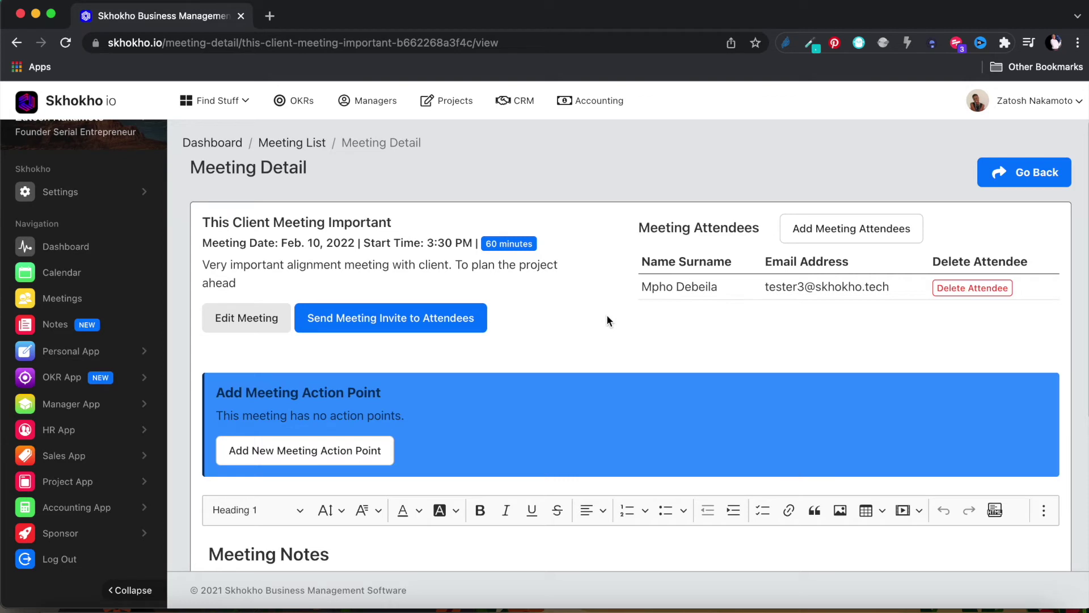
pyautogui.scroll(-2, 607, 315)
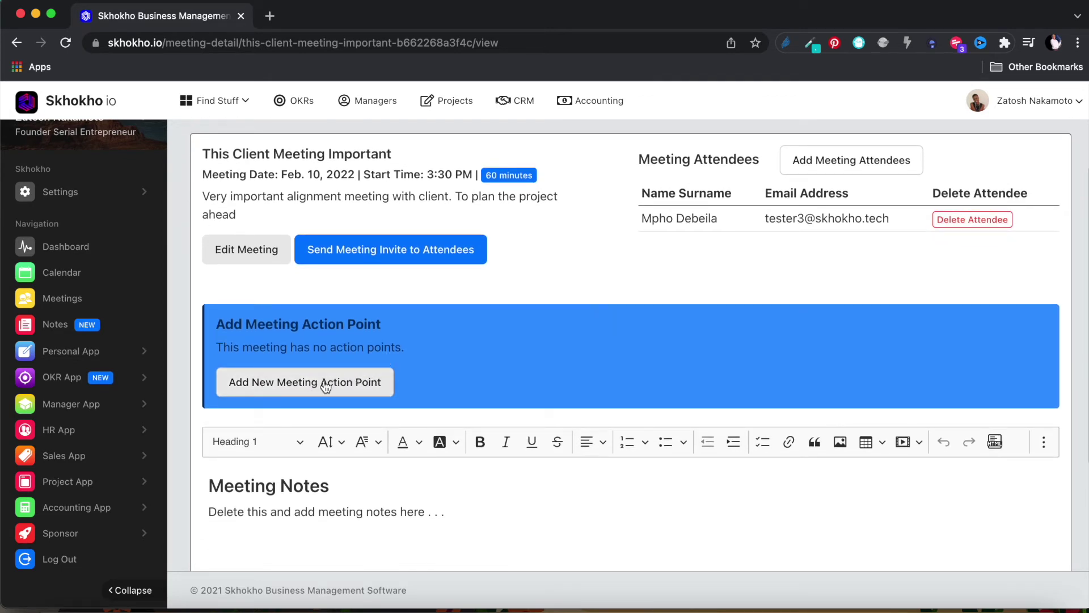
# - Start a new meeting action point titled "Get some data" with a paragraph of Lorem ipsum text as its description
pyautogui.click(328, 384)
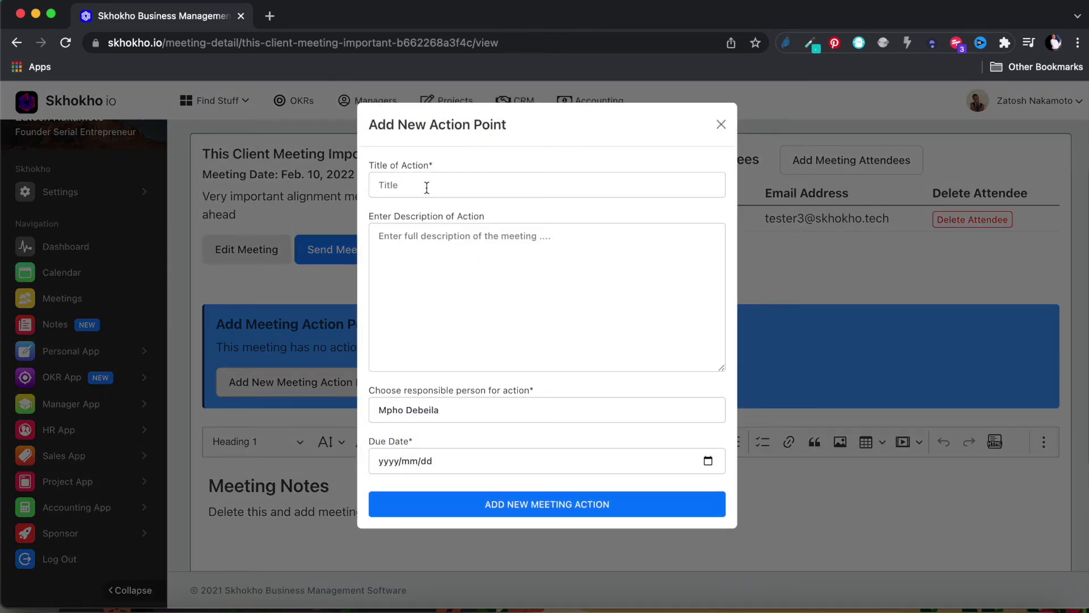
pyautogui.click(424, 184)
pyautogui.write('Get some data')
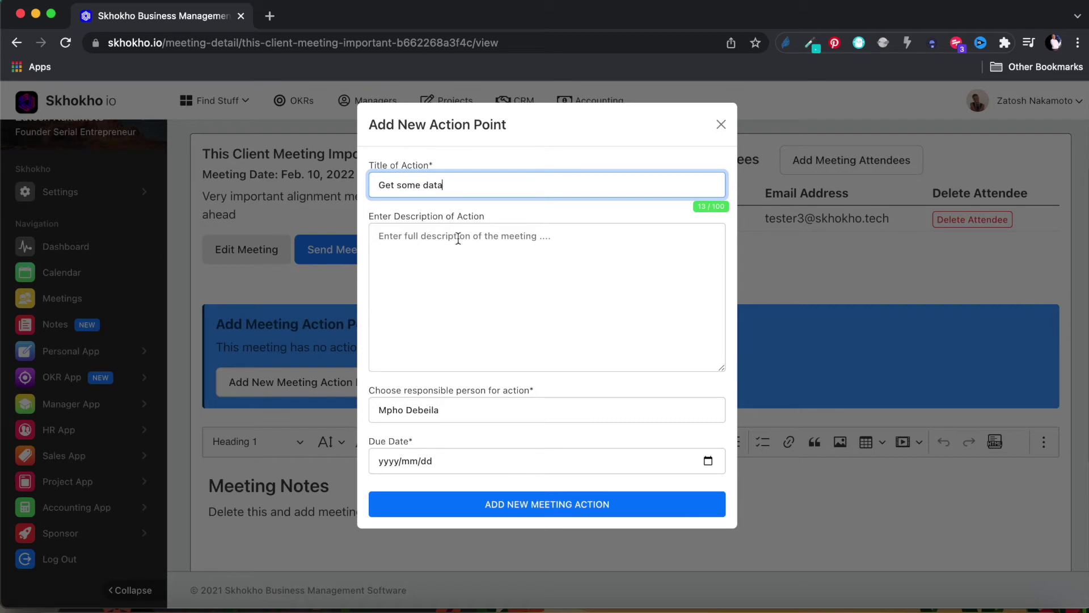
pyautogui.click(457, 249)
pyautogui.write('Lorem ipsum dolor sit amet, consectetur adipisicing elit, sed do eiusmod tempor incididunt ut labore et dolore magna aliqua. Ut enim ad minim veniam, quis nostrud exercitation ullamco laboris nisi ut aliquip ex ea commodo consequat. Duis aute irure dolor in reprehenderit in voluptate velit esse cillum dolore eu fugiat nulla pariatur. Excepteur sint occaecat cupidatat non proident, sunt in culpa qui officia deserunt mollit anim id est laborum.')
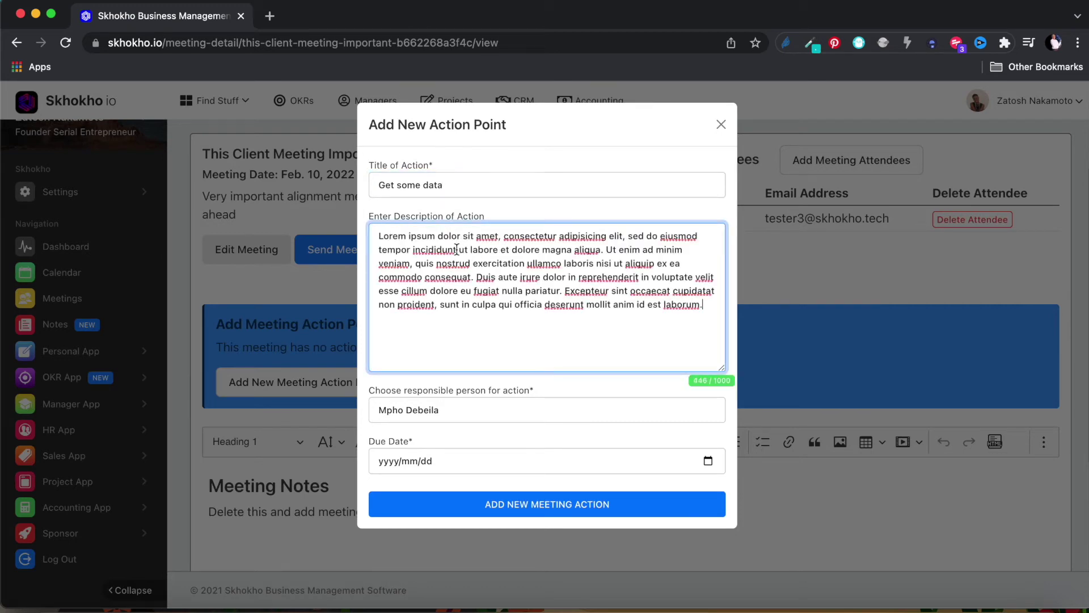
# - Keep the first listed person as responsible, set the due date to 2022/02/10, and add the action point, dismissing the success message
pyautogui.click(528, 408)
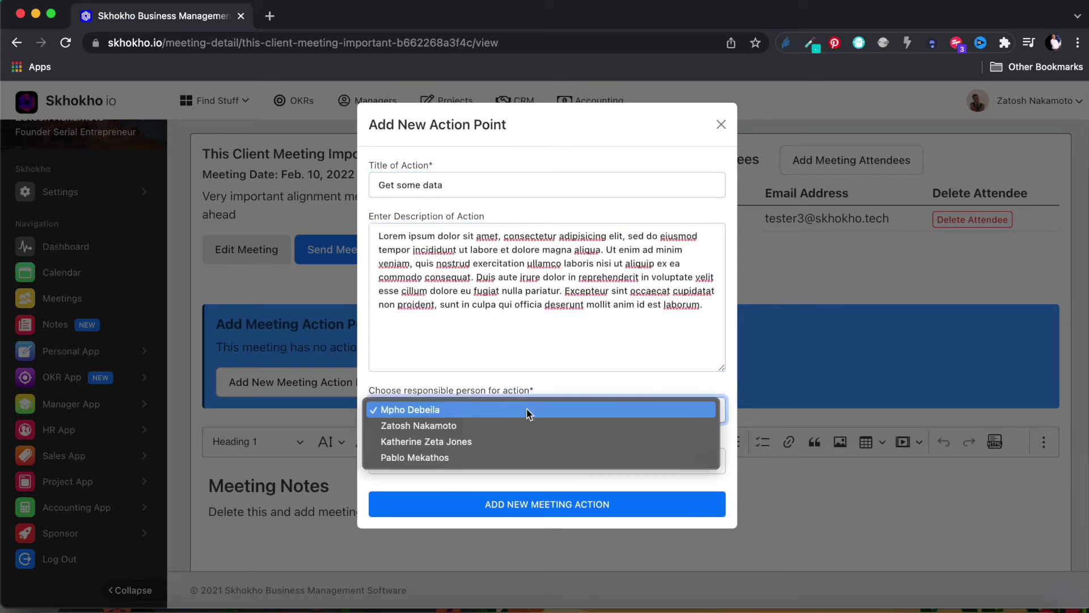
pyautogui.click(506, 411)
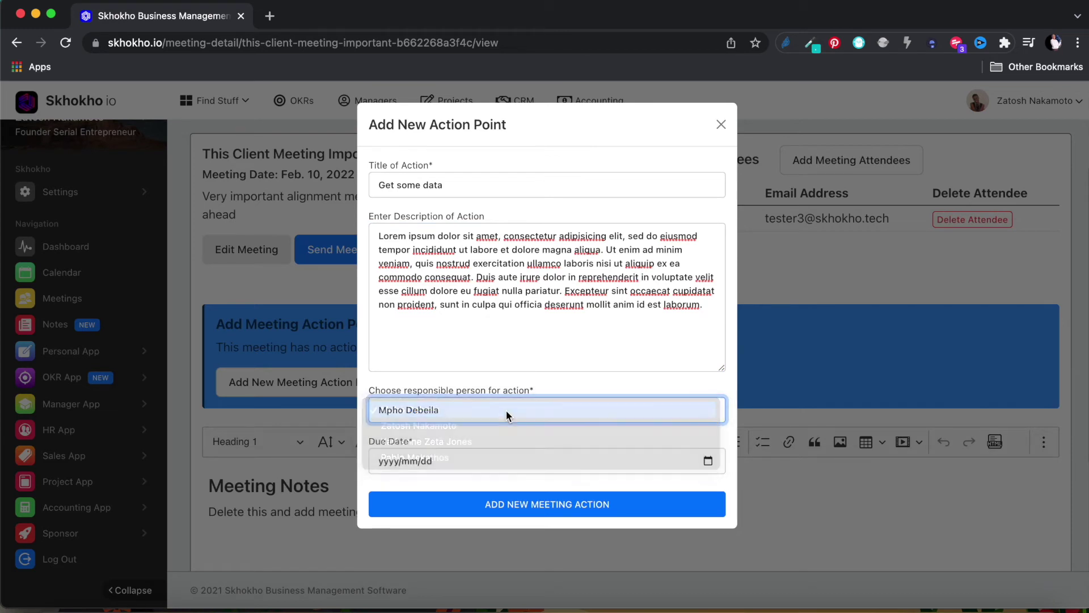
pyautogui.click(708, 462)
pyautogui.click(475, 324)
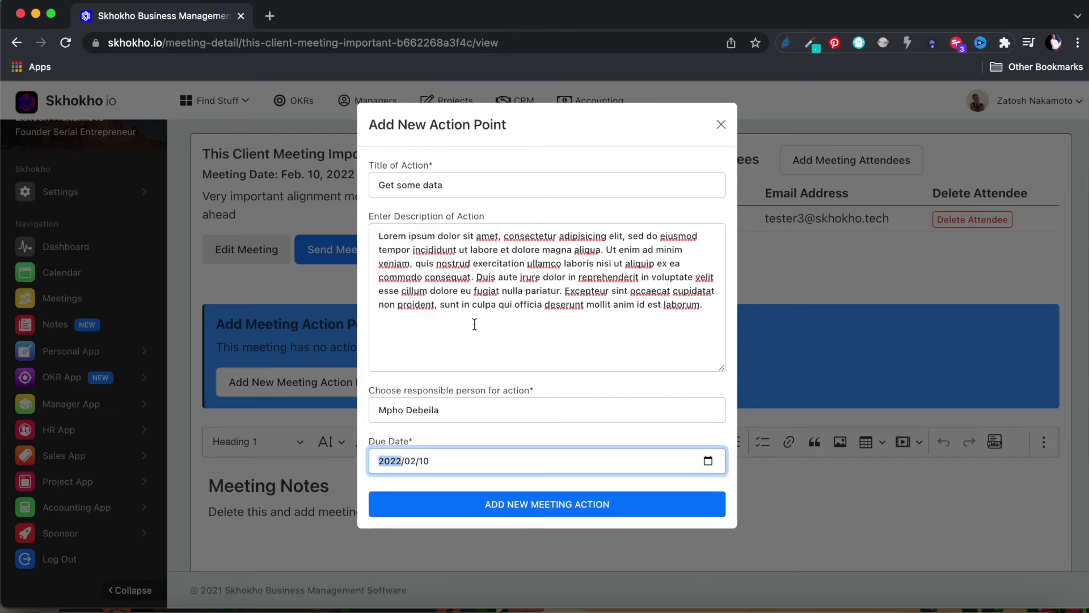
pyautogui.click(629, 510)
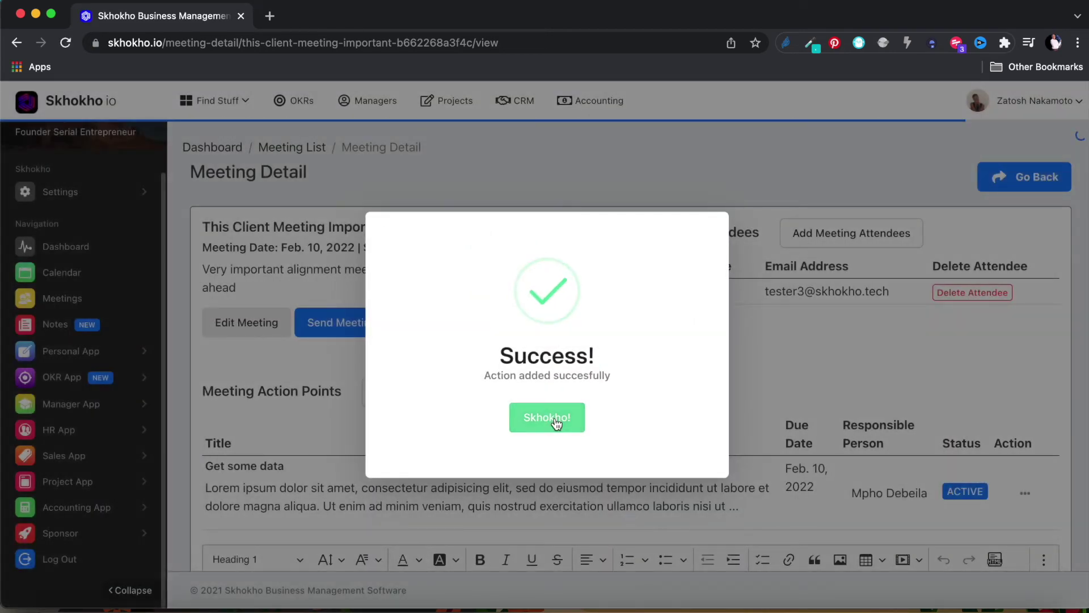
pyautogui.click(556, 421)
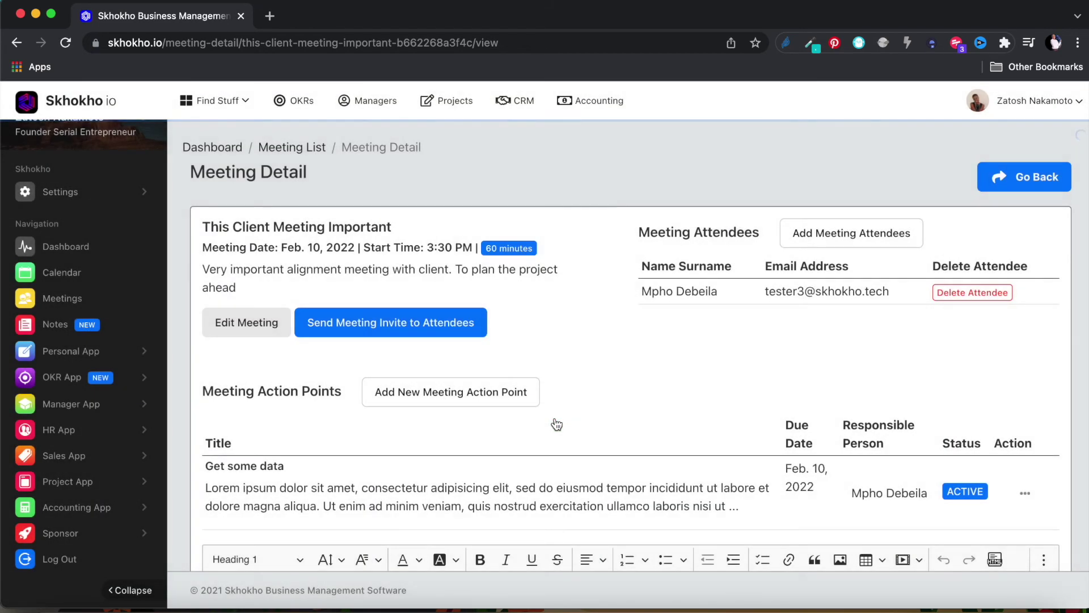
# - Replace the placeholder text under the Meeting Notes heading with three paragraphs of Lorem ipsum text
pyautogui.scroll(-2, 555, 420)
pyautogui.scroll(-3, 506, 488)
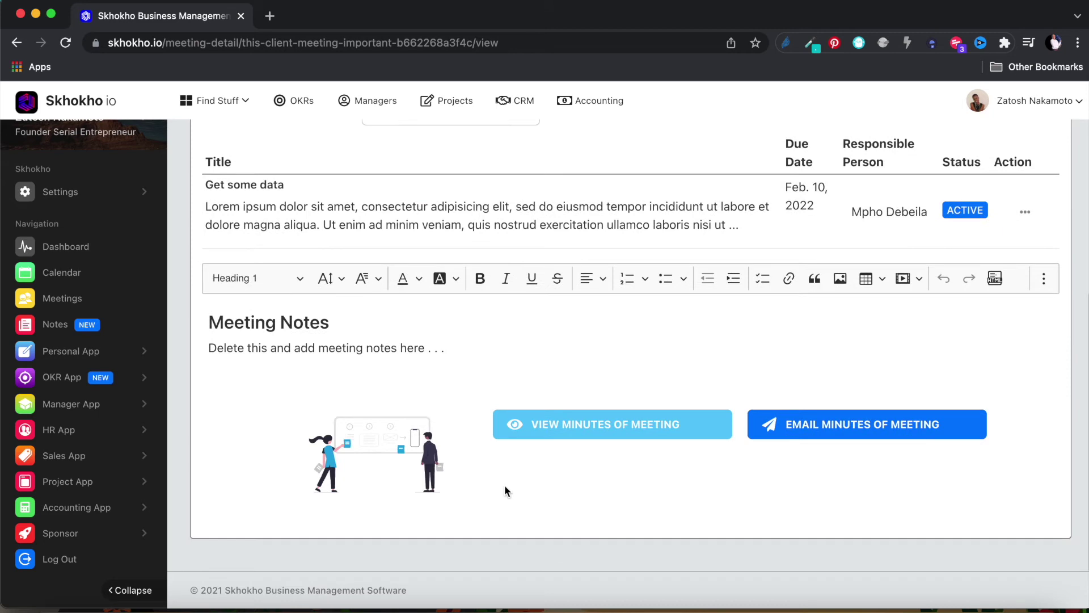
pyautogui.moveTo(447, 348); pyautogui.dragTo(200, 350)
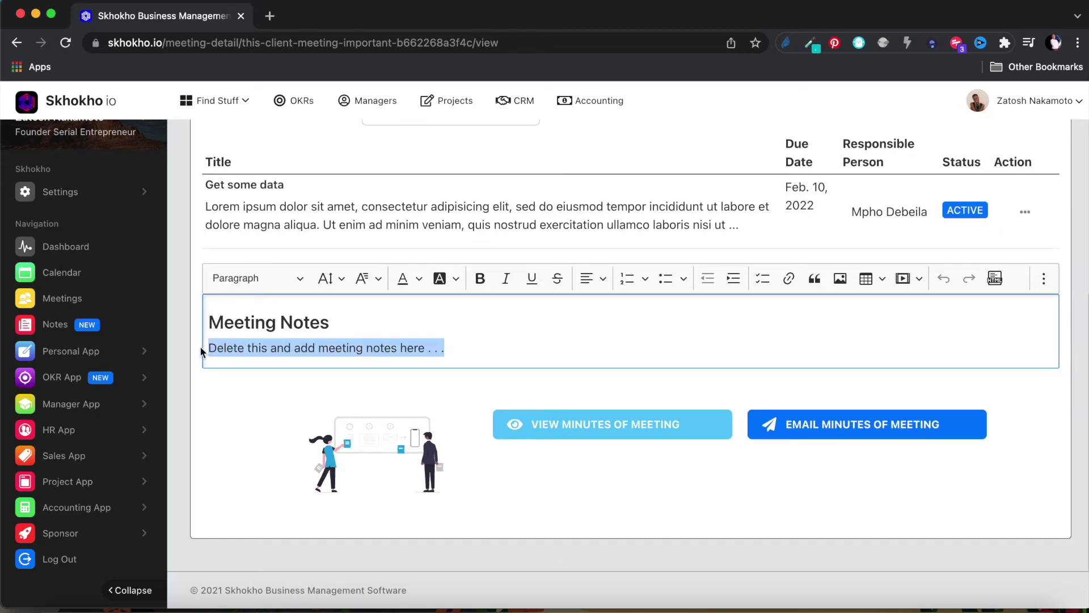
pyautogui.write('Lorem ipsum dolor sit amet, consectetur adipisicing elit, sed do eiusmod tempor incididunt ut labore et dolore magna aliqua. Ut enim ad minim veniam, quis nostrud exercitation ullamco laboris nisi ut aliquip ex ea commodo consequat. Duis aute irure dolor in reprehenderit in voluptate velit esse cillum dolore eu fugiat nulla pariatur. Excepteur sint occaecat cupidatat non proident, sunt in culpa qui officia deserunt mollit anim id est laborum.')
pyautogui.press('Return')
pyautogui.write('Lorem ipsum dolor sit amet, consectetur adipisicing elit, sed do eiusmod tempor incididunt ut labore et dolore magna aliqua. Ut enim ad minim veniam, quis nostrud exercitation ullamco laboris nisi ut aliquip ex ea commodo consequat. Duis aute irure dolor in reprehenderit in voluptate velit esse cillum dolore eu fugiat nulla pariatur. Excepteur sint occaecat cupidatat non proident, sunt in culpa qui officia deserunt mollit anim id est laborum.')
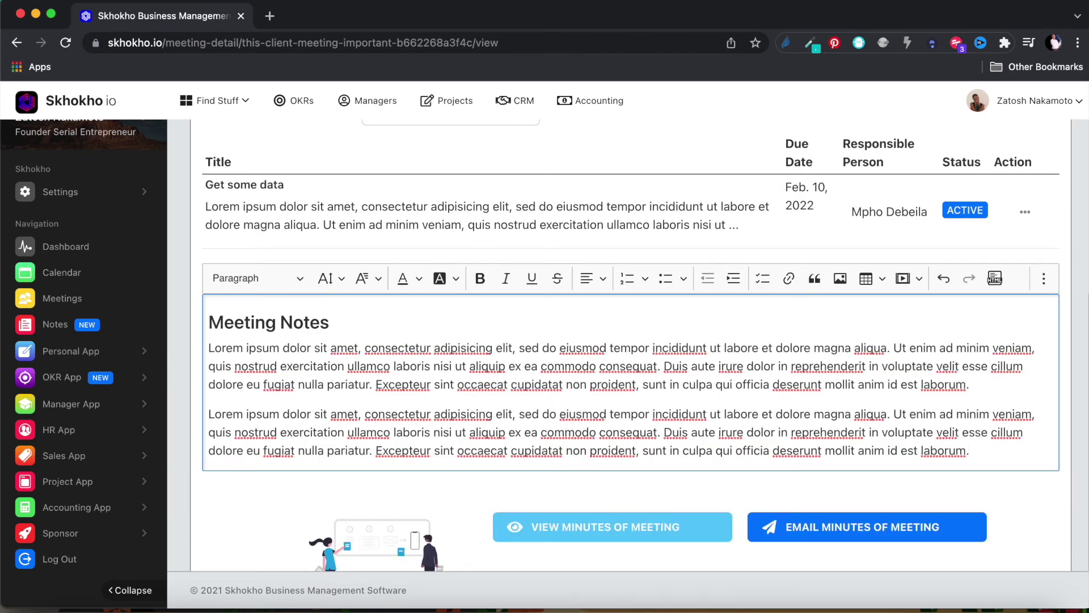
pyautogui.press('Return')
pyautogui.write('Lorem ipsum dolor sit amet, consectetur adipisicing elit, sed do eiusmod tempor incididunt ut labore et dolore magna aliqua. Ut enim ad minim veniam, quis nostrud exercitation ullamco laboris nisi ut aliquip ex ea commodo consequat. Duis aute irure dolor in reprehenderit in voluptate velit esse cillum dolore eu fugiat nulla pariatur. Excepteur sint occaecat cupidatat non proident, sunt in culpa qui officia deserunt mollit anim id est laborum.')
pyautogui.scroll(-3, 357, 410)
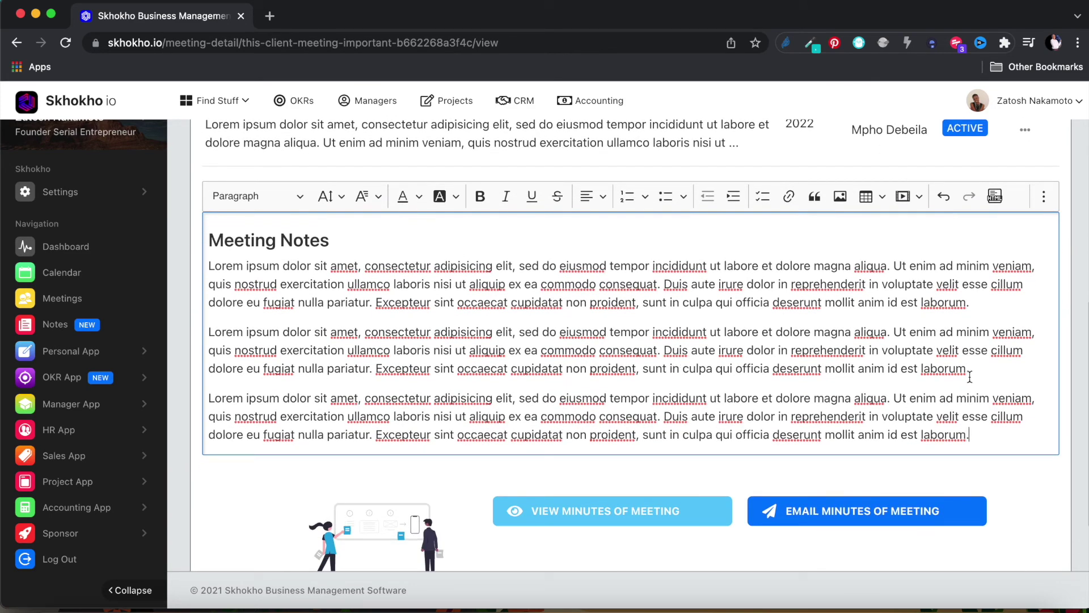
pyautogui.scroll(5, 981, 478)
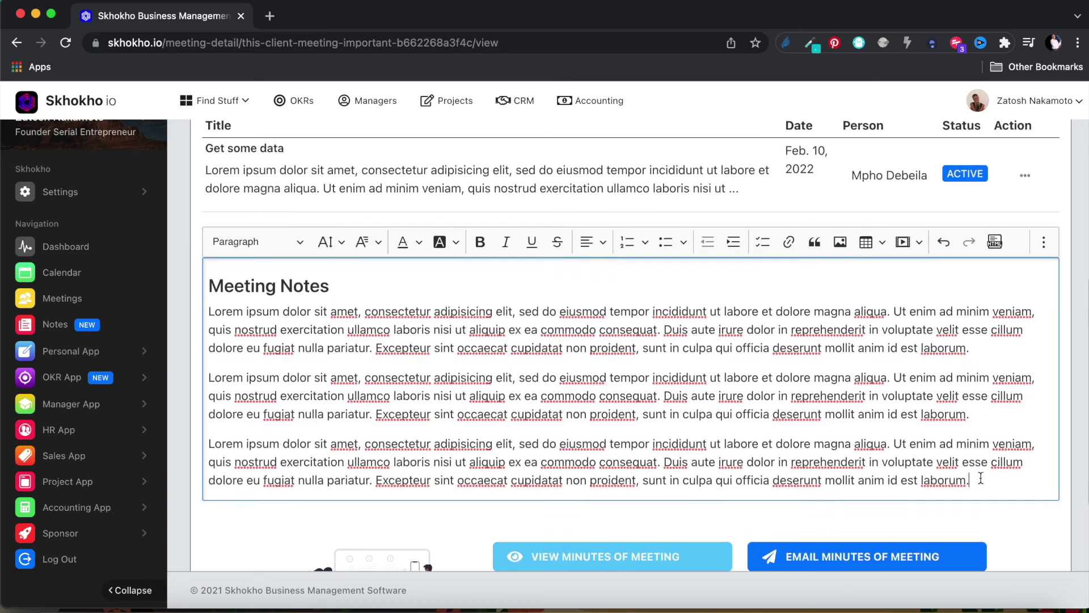
pyautogui.scroll(-7, 981, 478)
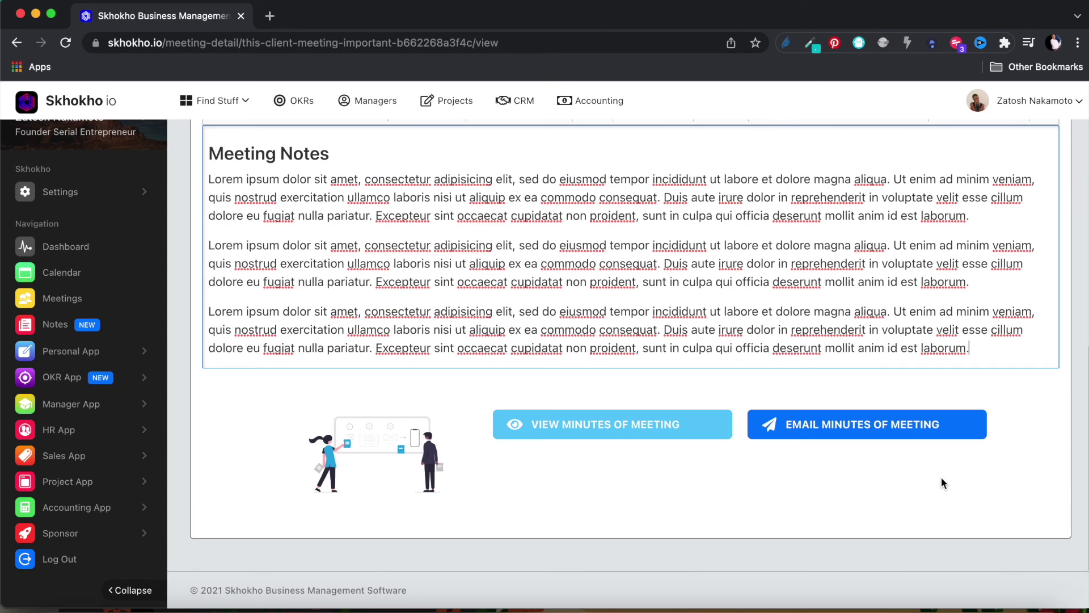
# - View the minutes of the meeting in a new browser tab, look through the document, and close that tab
pyautogui.rightClick(602, 429)
pyautogui.click(627, 431)
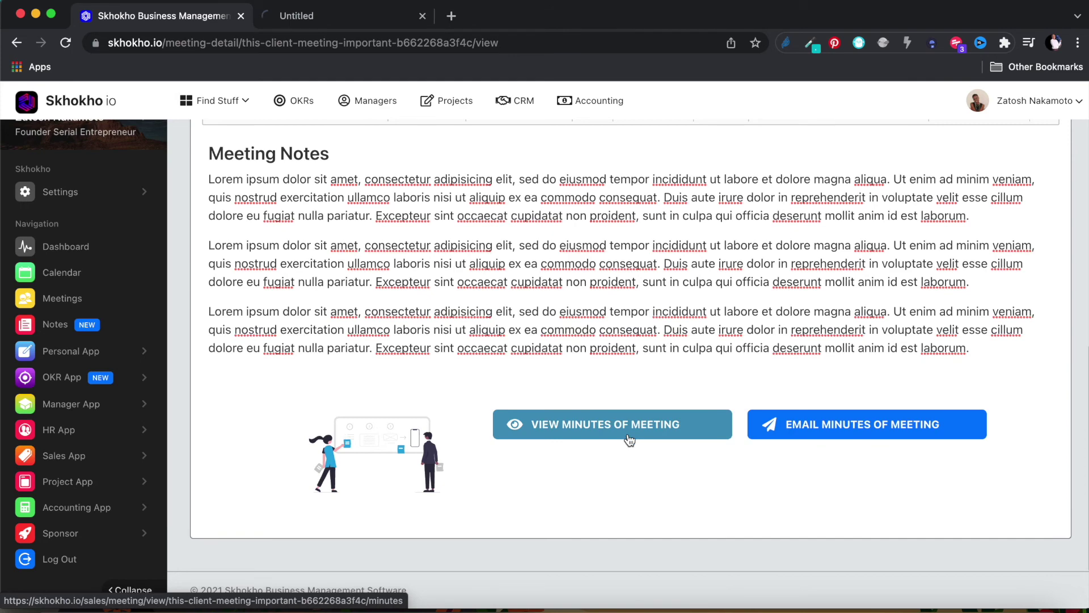
pyautogui.click(349, 15)
pyautogui.scroll(-10, 543, 306)
pyautogui.scroll(10, 539, 236)
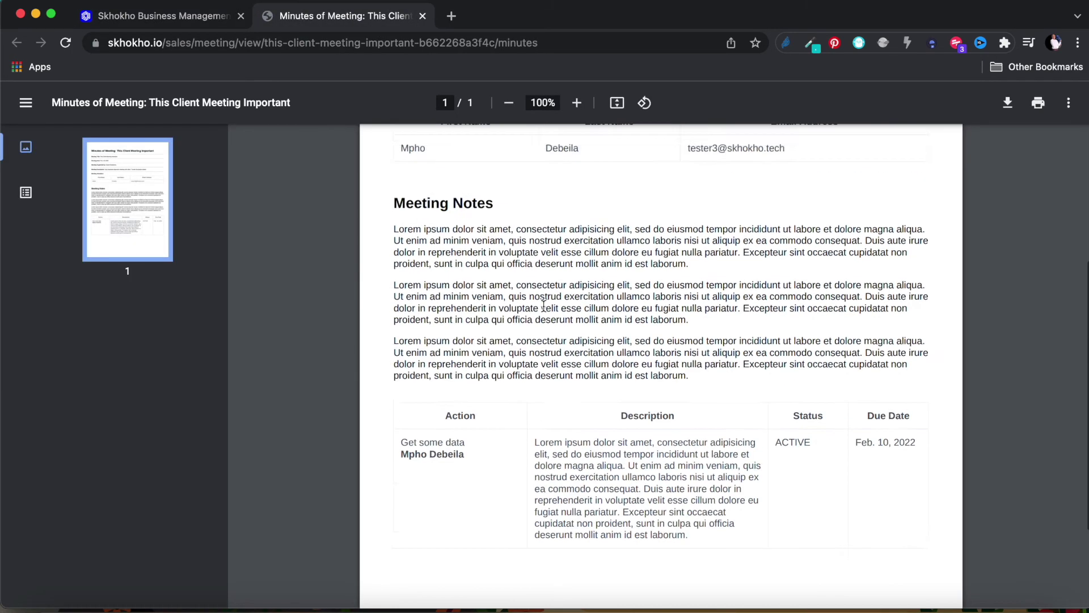
pyautogui.click(422, 16)
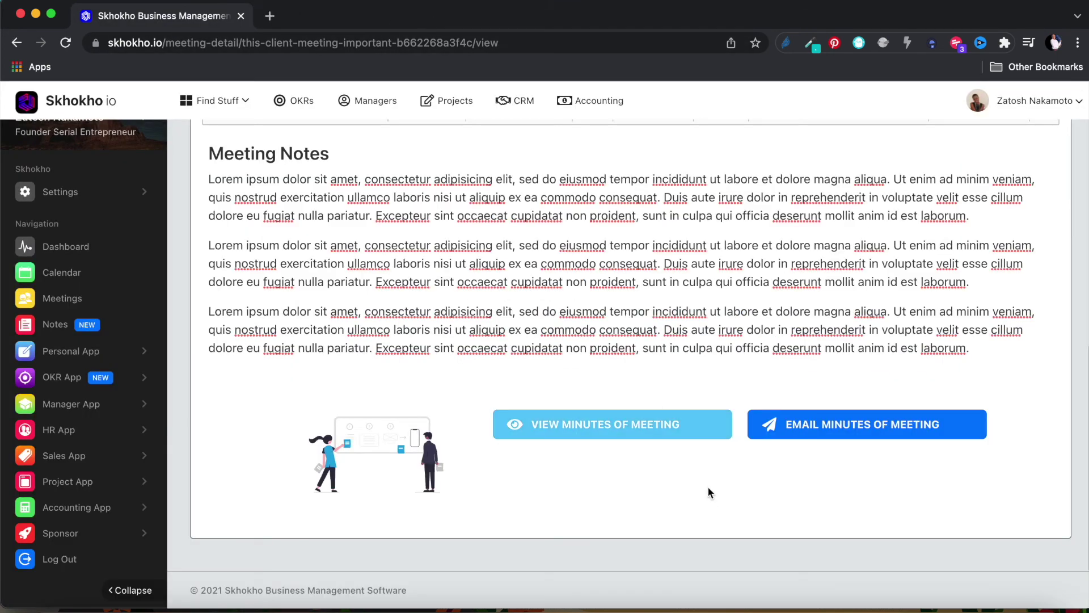
pyautogui.scroll(1, 707, 492)
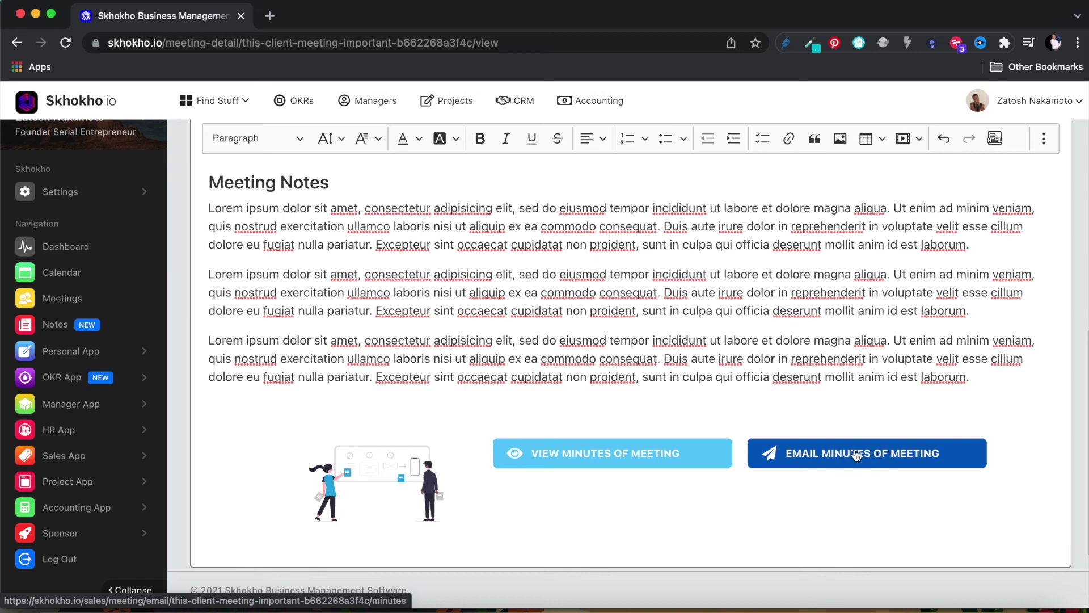
pyautogui.scroll(8, 837, 367)
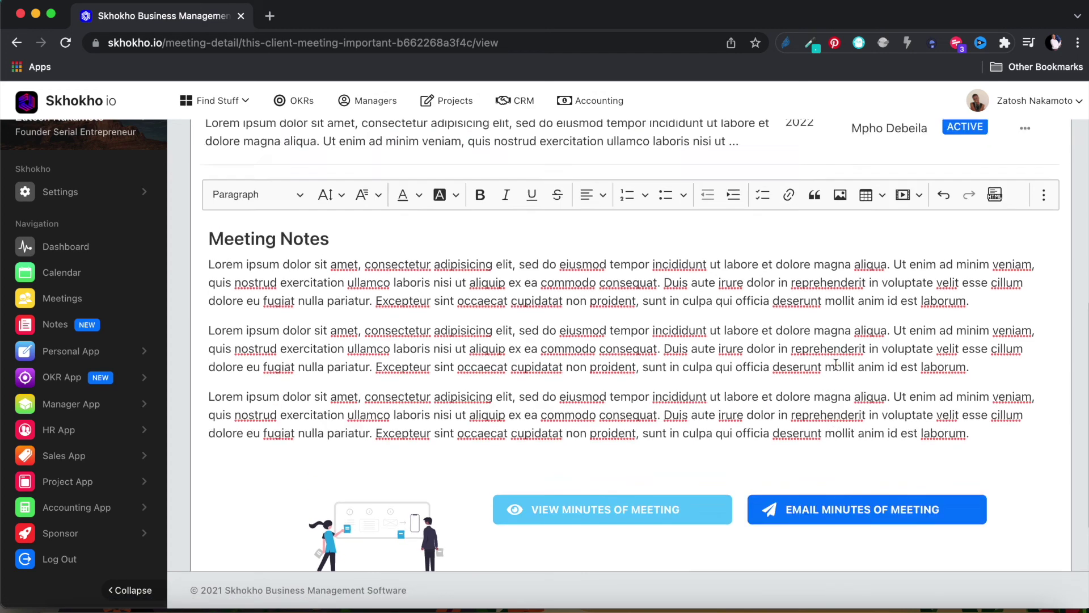